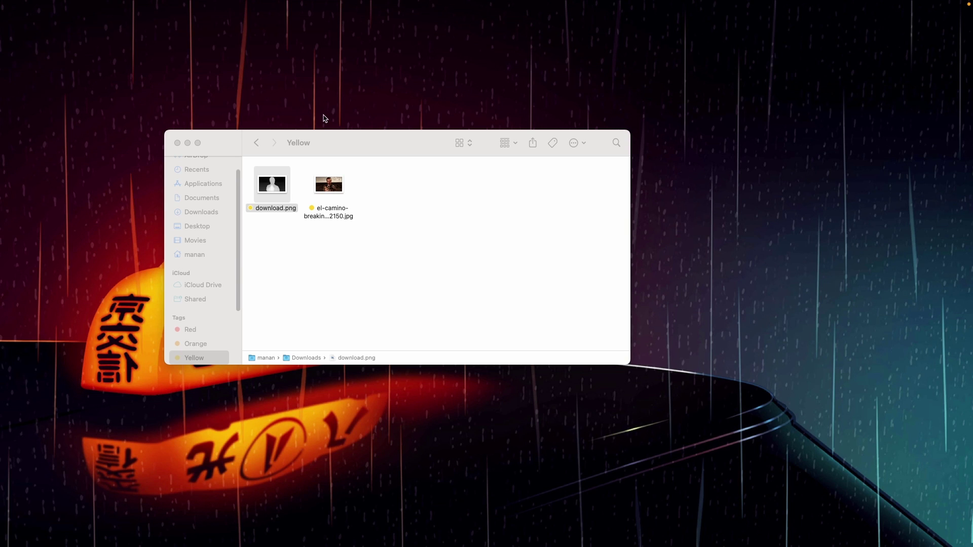
View the el-camino photo in Preview, then close it and open the download.png depth map.
left_click_drag(350, 150, 352, 145)
double_click(334, 186)
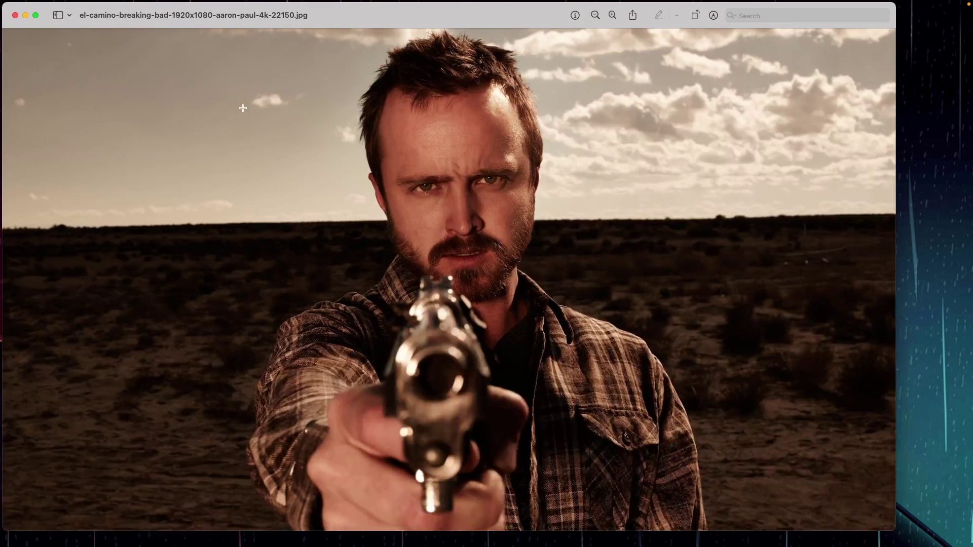
left_click(15, 15)
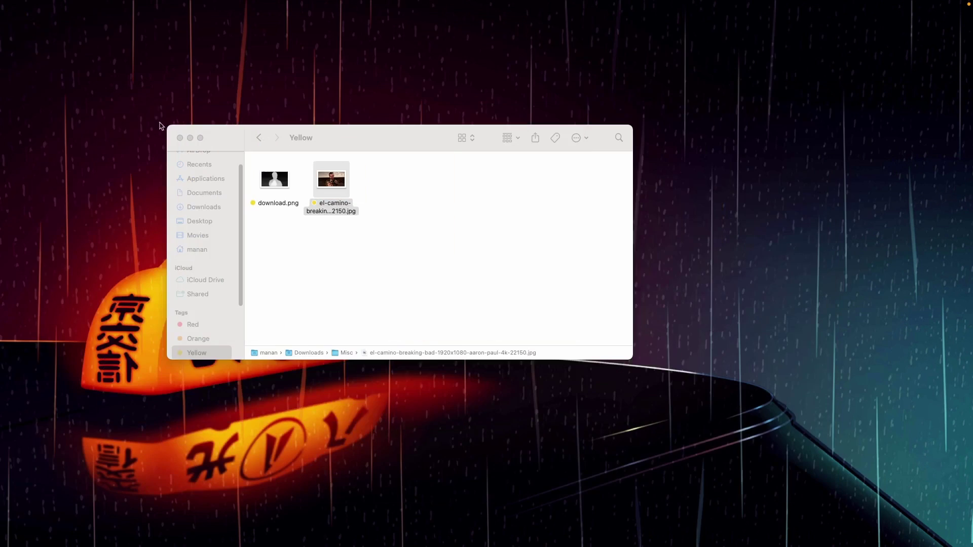
double_click(279, 205)
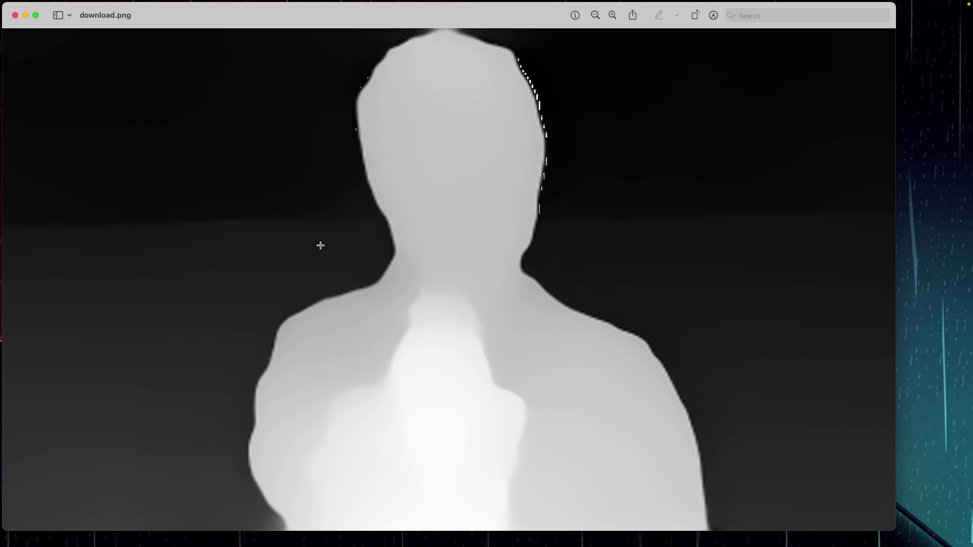
Close the depth map preview and switch to DaVinci Resolve.
left_click(16, 16)
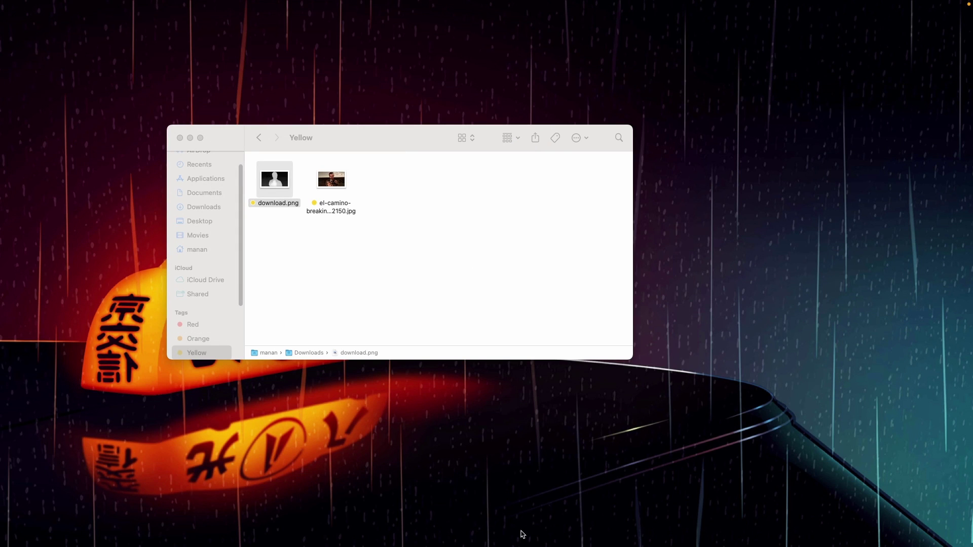
mouse_move(523, 538)
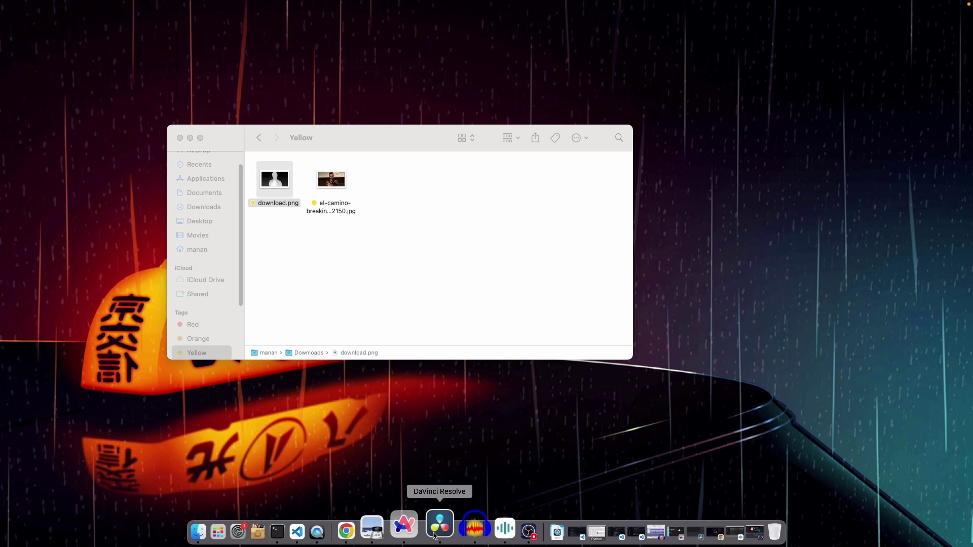
left_click(407, 531)
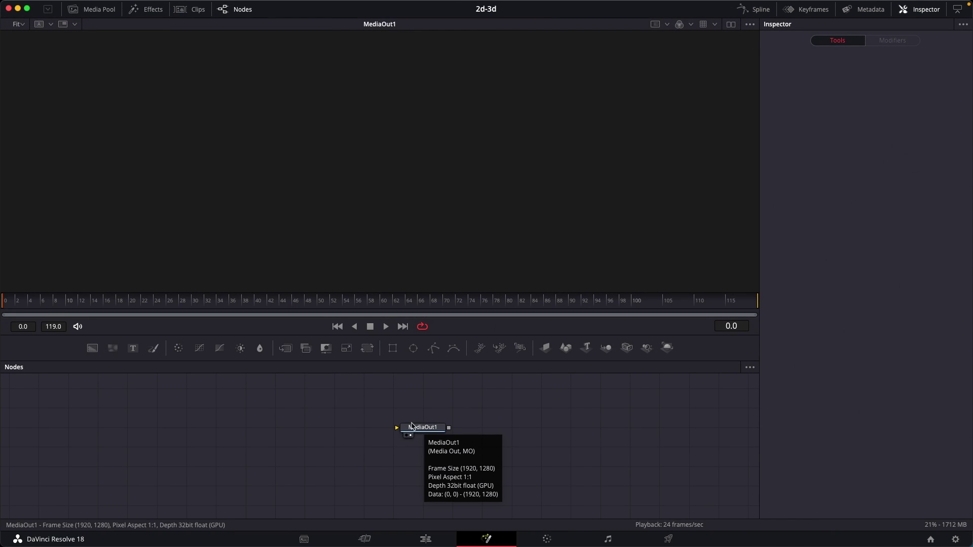
Search the Fusion tool list for 'blurdep', then cancel without adding a node.
key("shift+space")
type("blur")
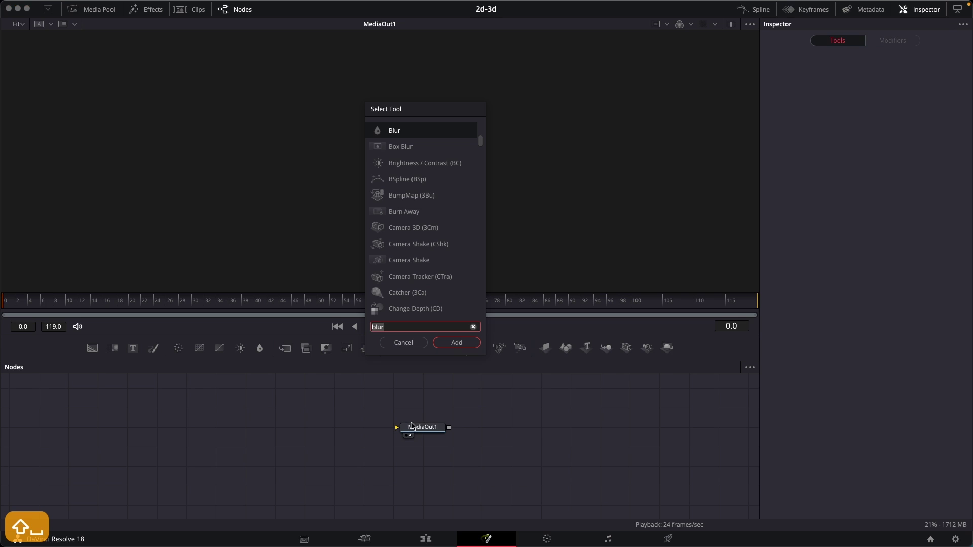
type("dep")
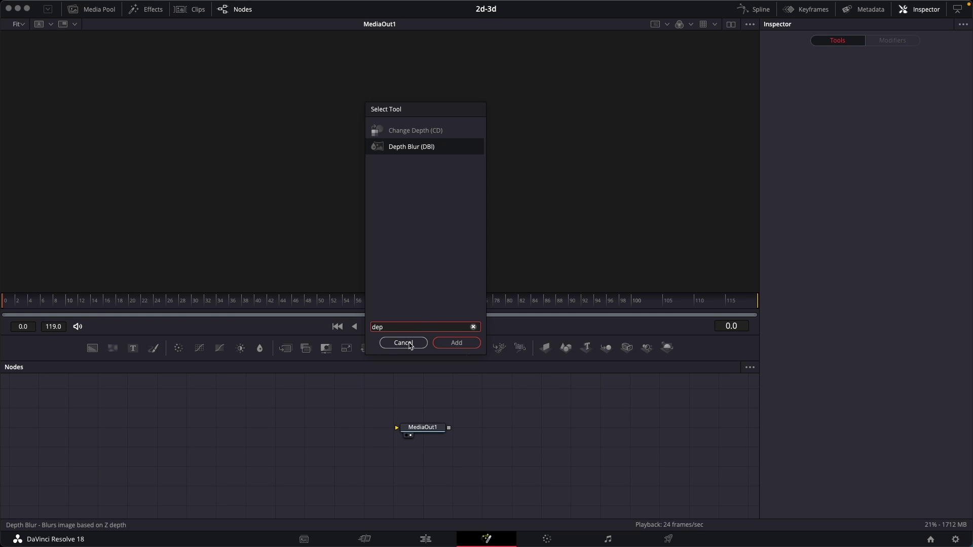
left_click(404, 343)
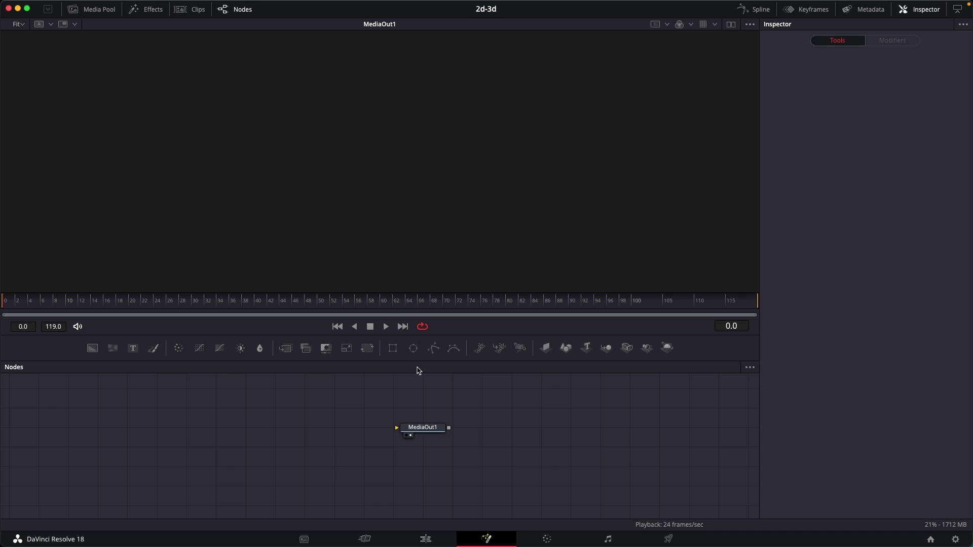
Switch to the MiDaS Hugging Face page showing the El Camino photo and its depth map.
left_click(427, 531)
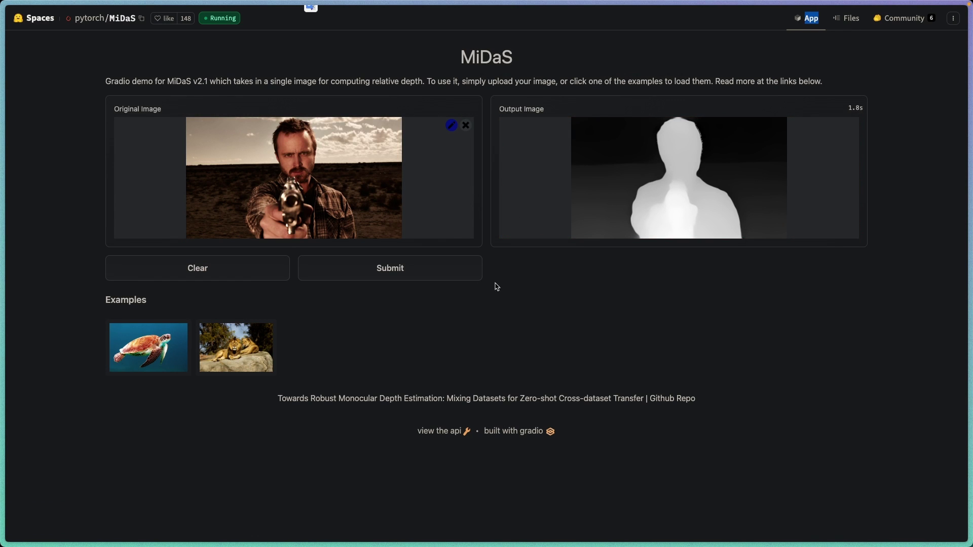
mouse_move(488, 545)
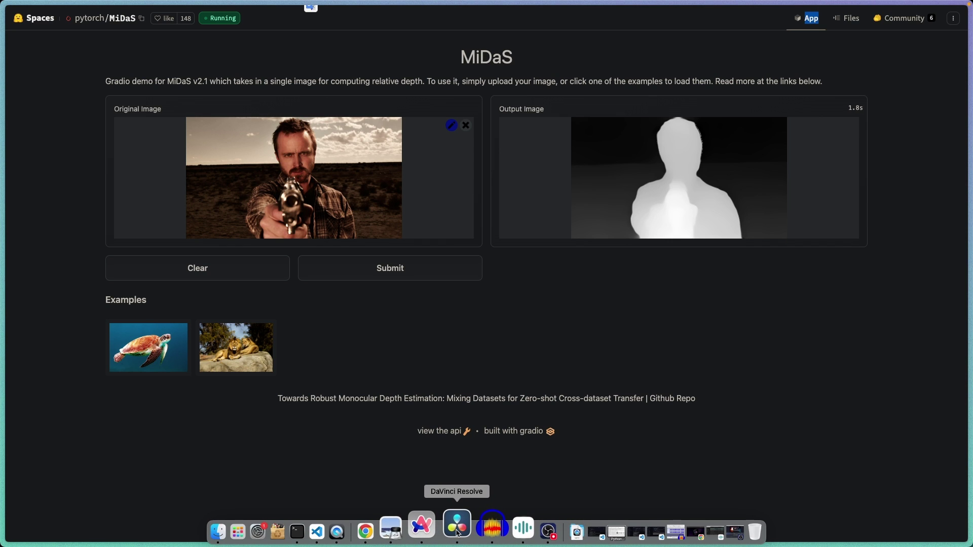
Add the el-camino photo and download.png from the Media Pool as MediaIn nodes.
left_click(458, 533)
left_click(96, 10)
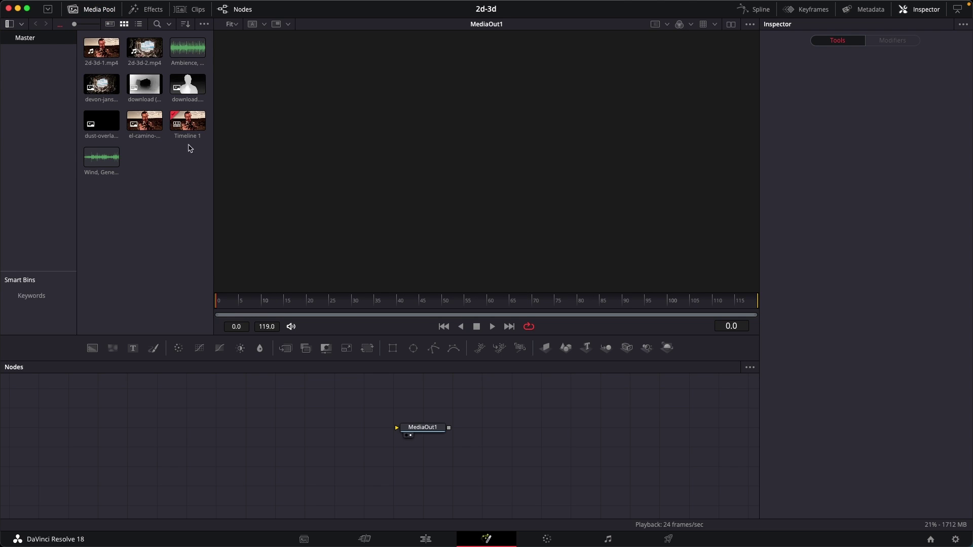
left_click_drag(145, 128, 233, 418)
left_click_drag(175, 99, 228, 462)
left_click(92, 9)
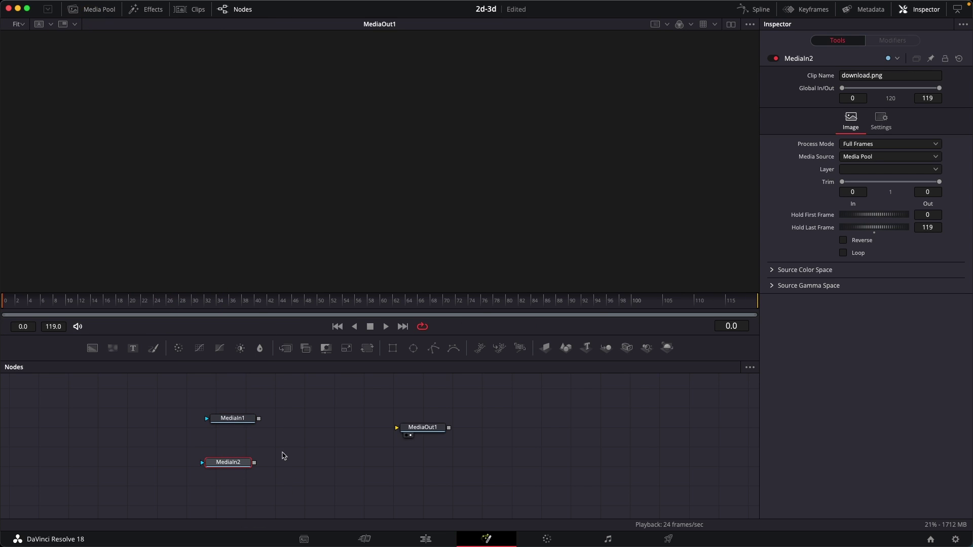
Rename MediaIn1 to 'main' and start renaming MediaIn2.
right_click(232, 418)
left_click(256, 333)
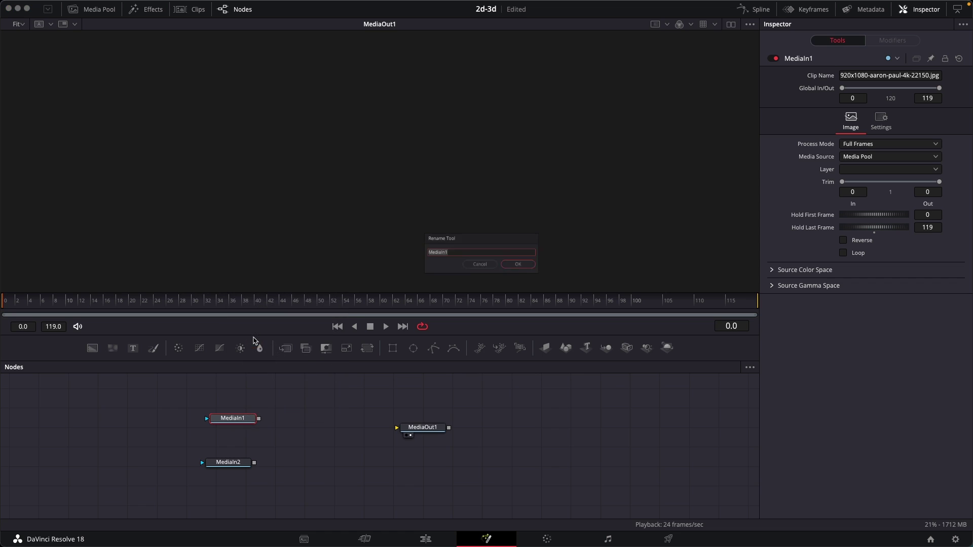
type("main")
key("Return")
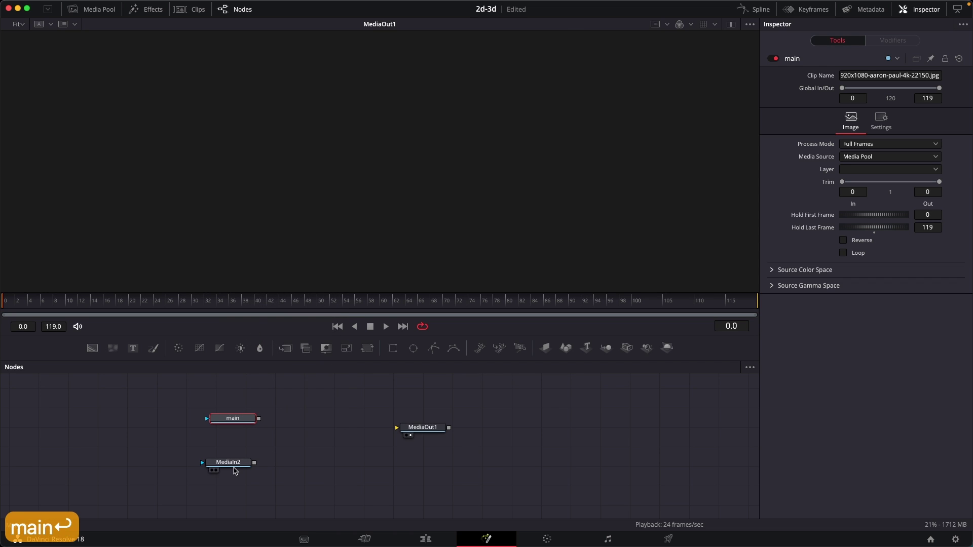
right_click(233, 462)
left_click(262, 379)
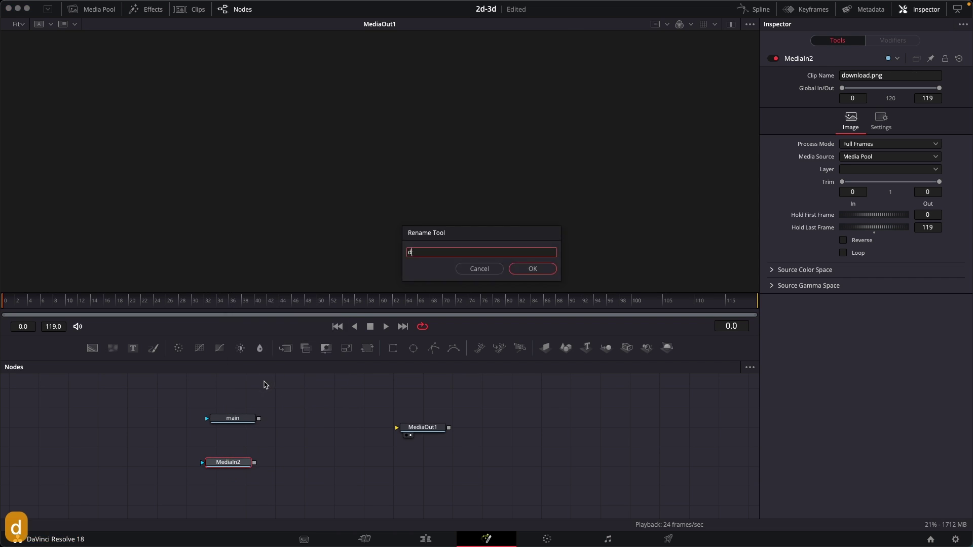
Name MediaIn2 'depth', add a Displace node between main and depth, and connect main into it.
type("depth")
key("Return")
key("shift+space")
type("blur")
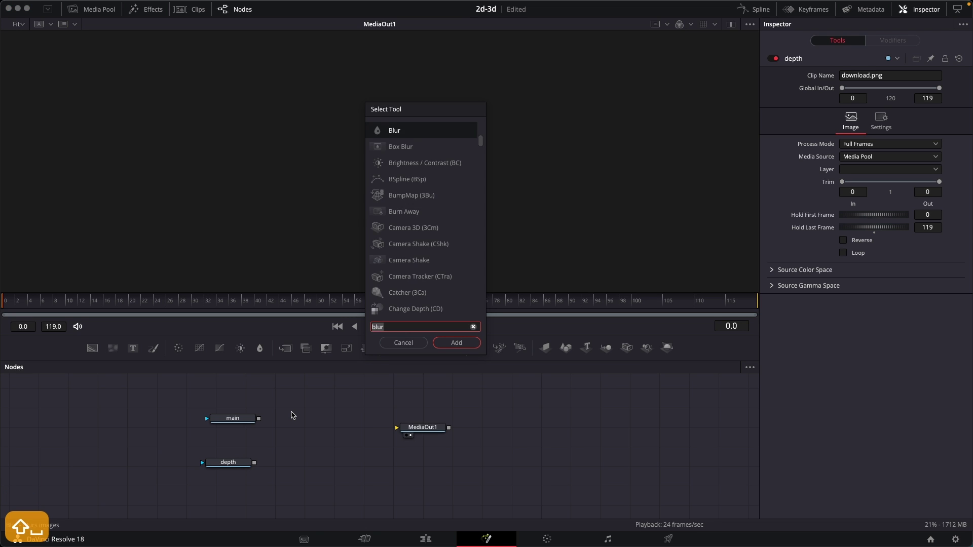
type("dis")
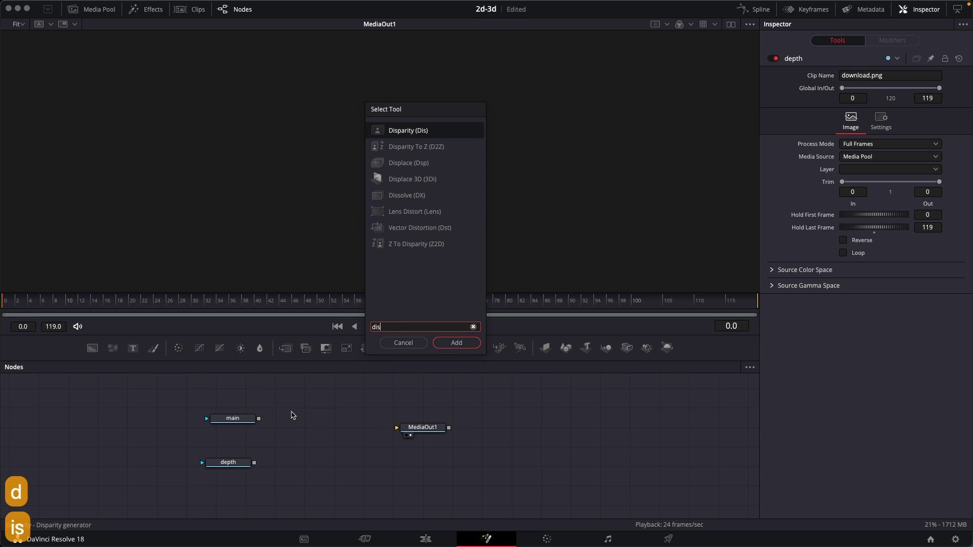
left_click(426, 164)
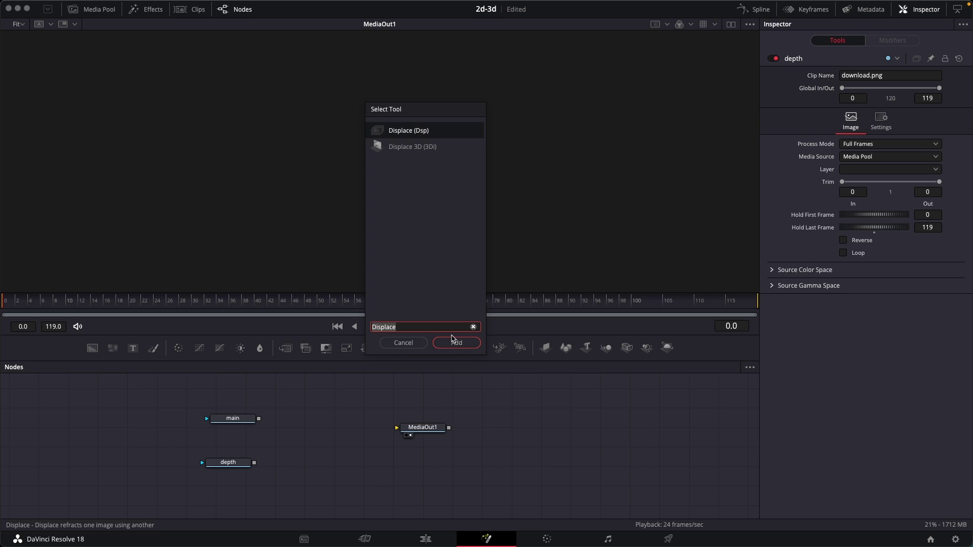
left_click(456, 343)
left_click_drag(292, 412, 328, 448)
left_click_drag(259, 418, 306, 446)
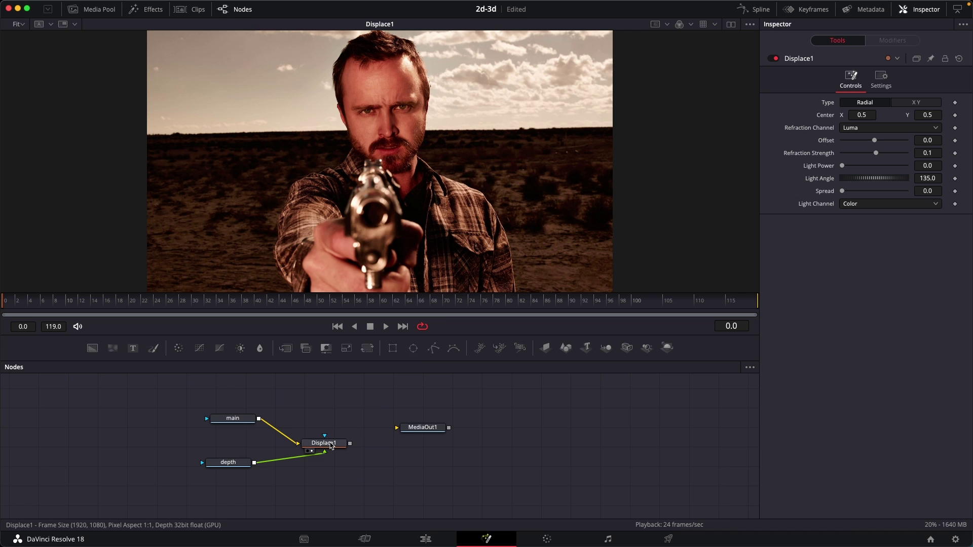
Swap Displace1's inputs so main is displaced and the depth map drives it.
right_click(330, 443)
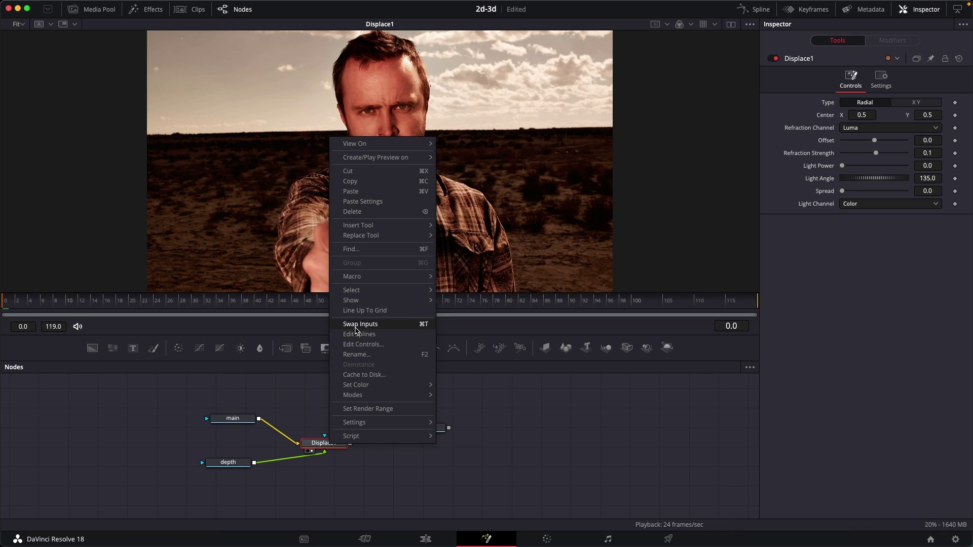
left_click(358, 324)
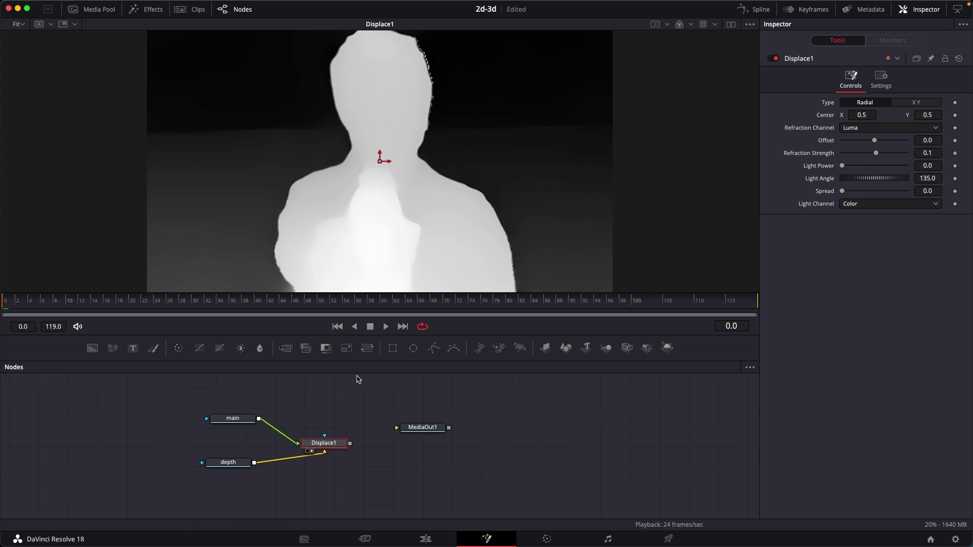
right_click(333, 447)
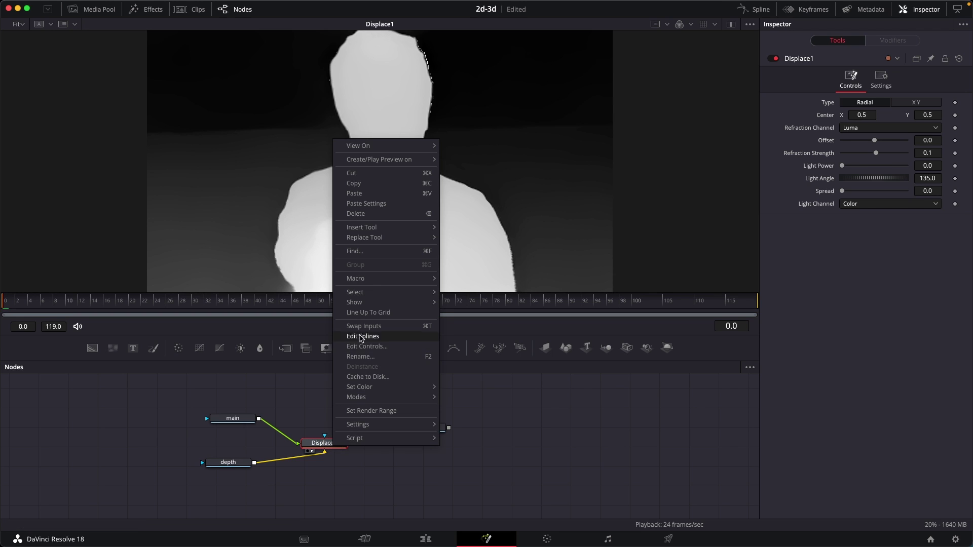
left_click(358, 327)
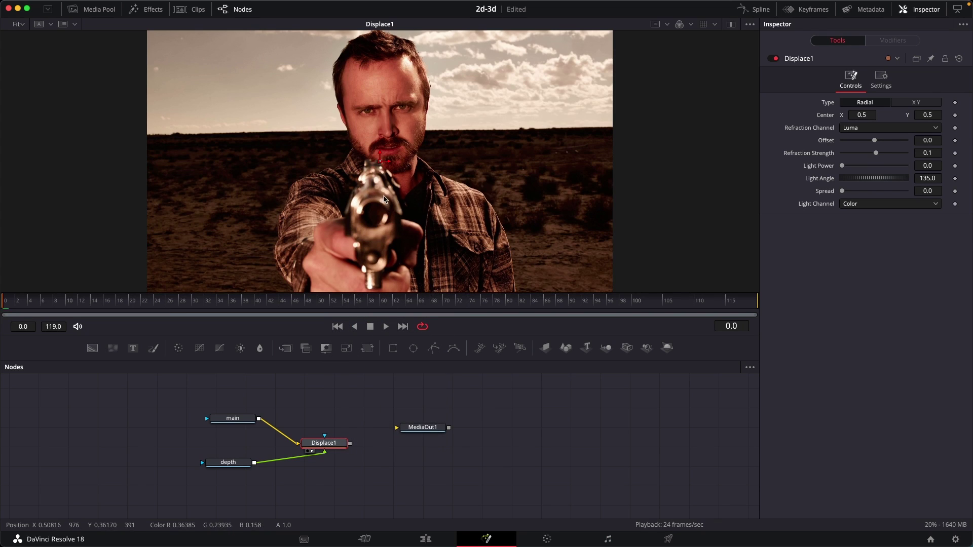
Drag the Displace1 centre into the upper-left sky, to about X 0.303, Y 0.719.
left_click_drag(325, 439, 337, 437)
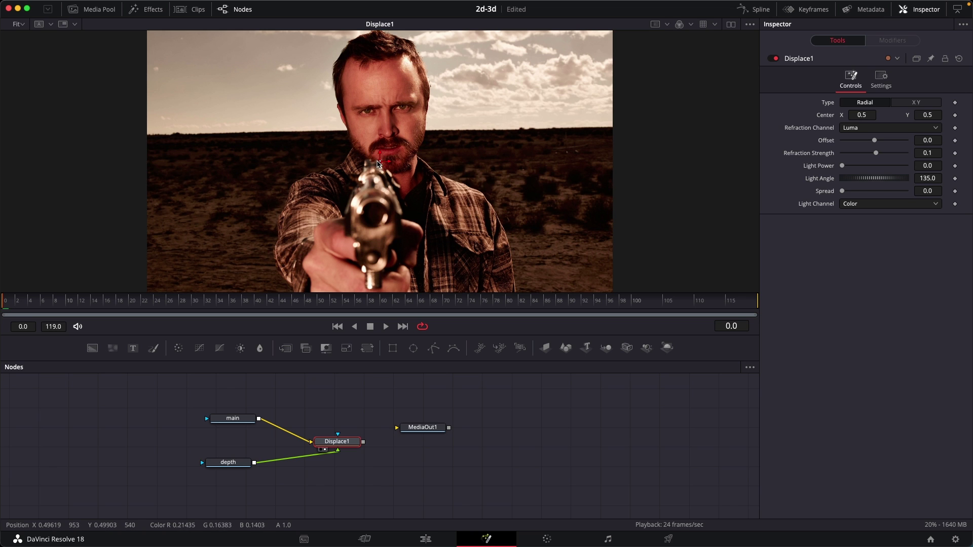
left_click_drag(380, 162, 337, 104)
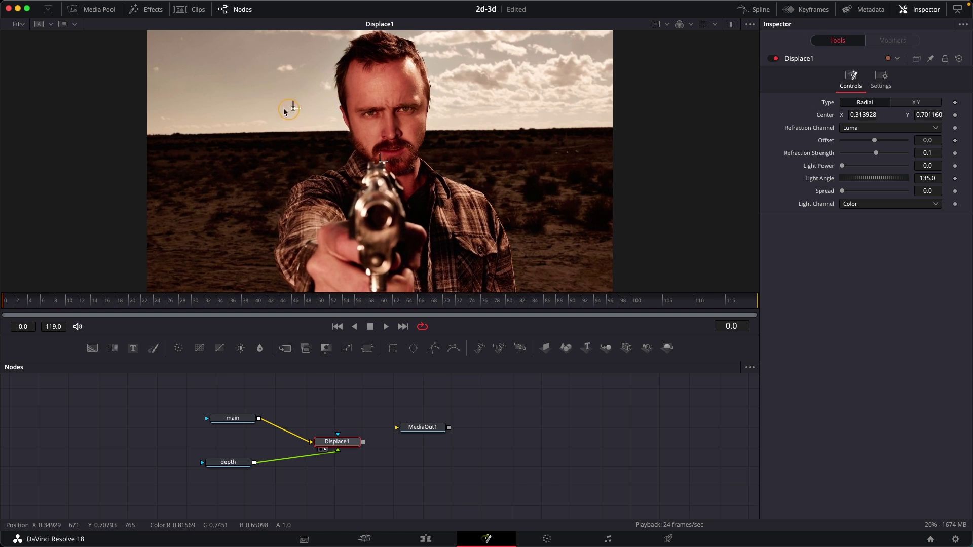
mouse_move(285, 112)
left_mouse_down()
mouse_move(242, 117)
mouse_move(274, 84)
mouse_move(281, 105)
left_mouse_up()
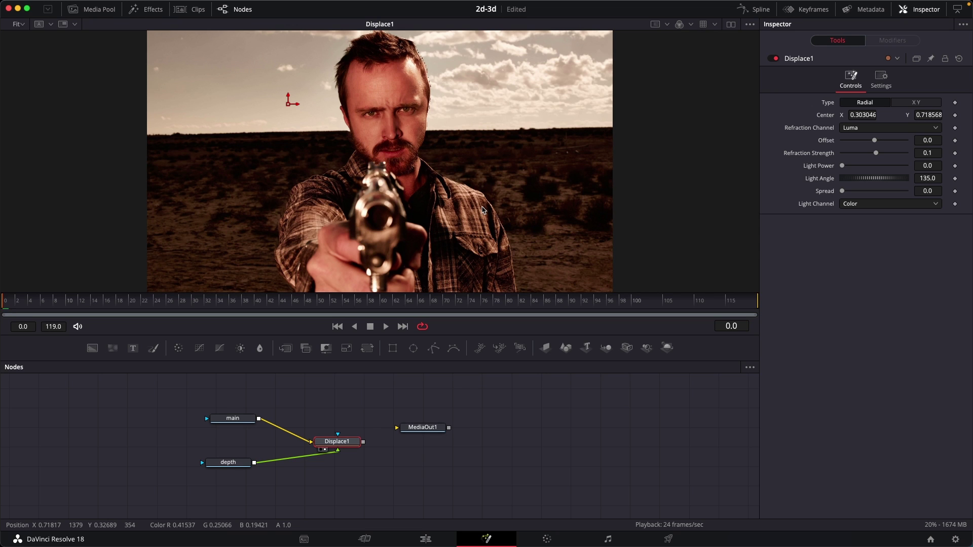
key("alt+super+8")
key("alt+super+i")
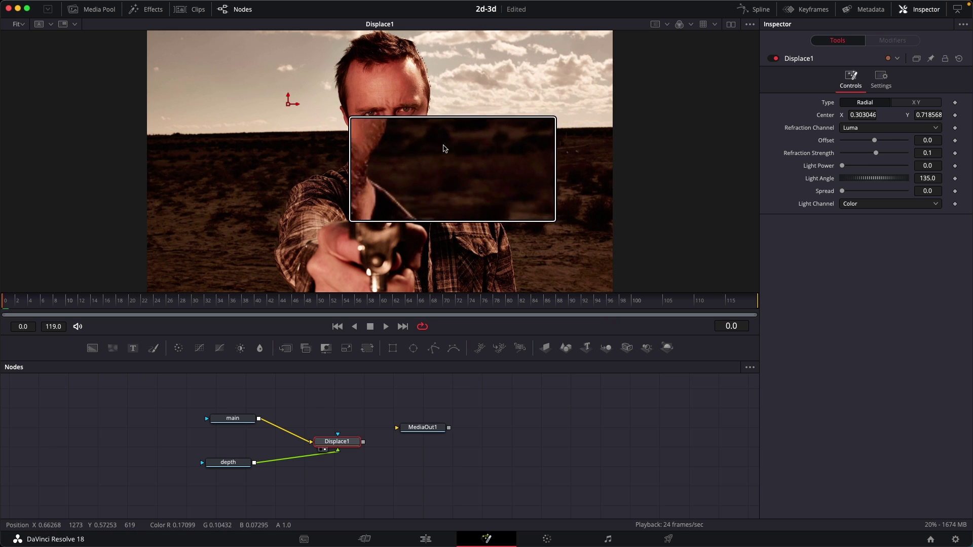
key("alt+super+8")
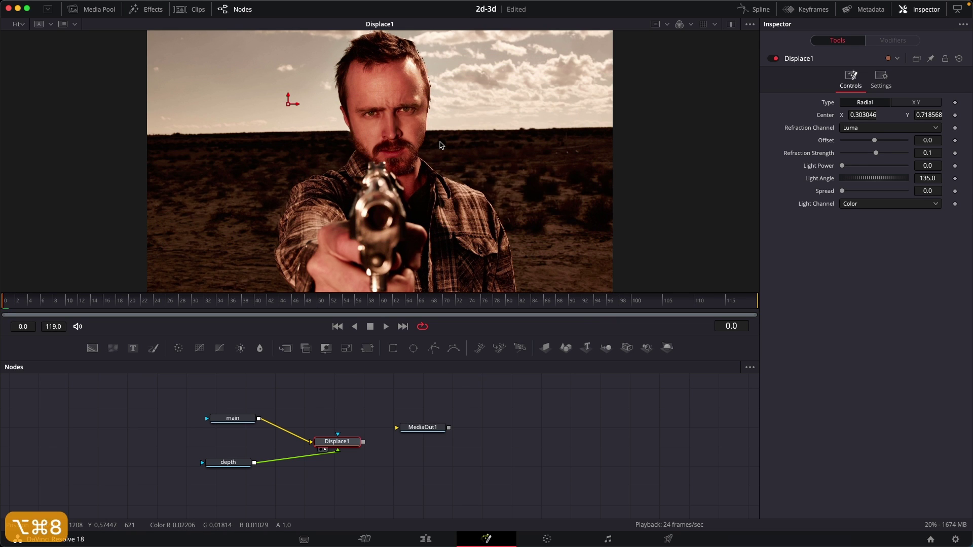
Add a Blur node after the depth map and view its output.
left_click(230, 461)
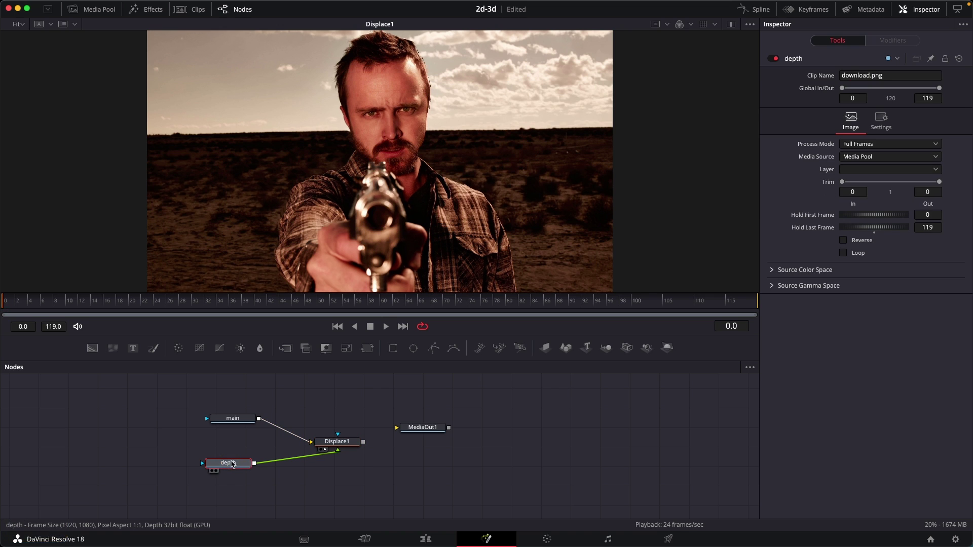
key("shift+space")
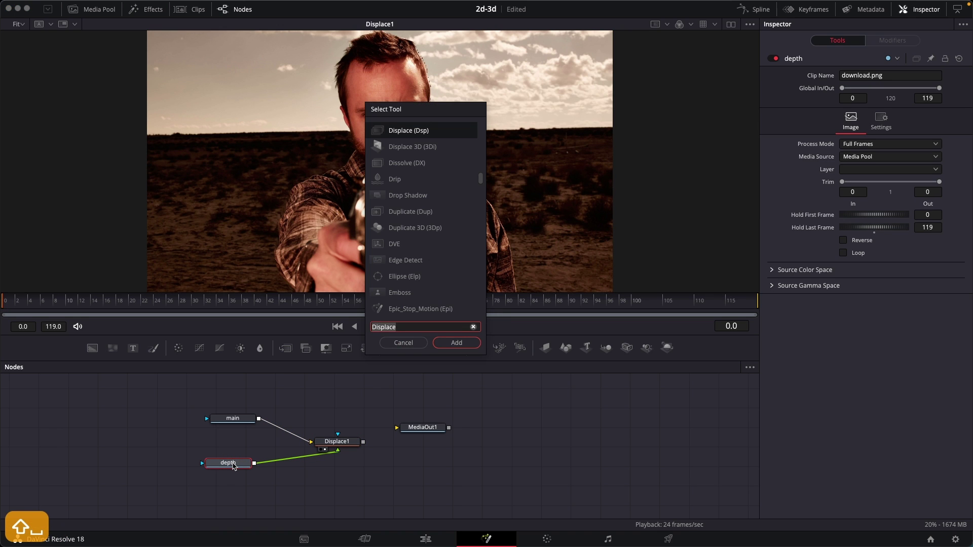
type("blur")
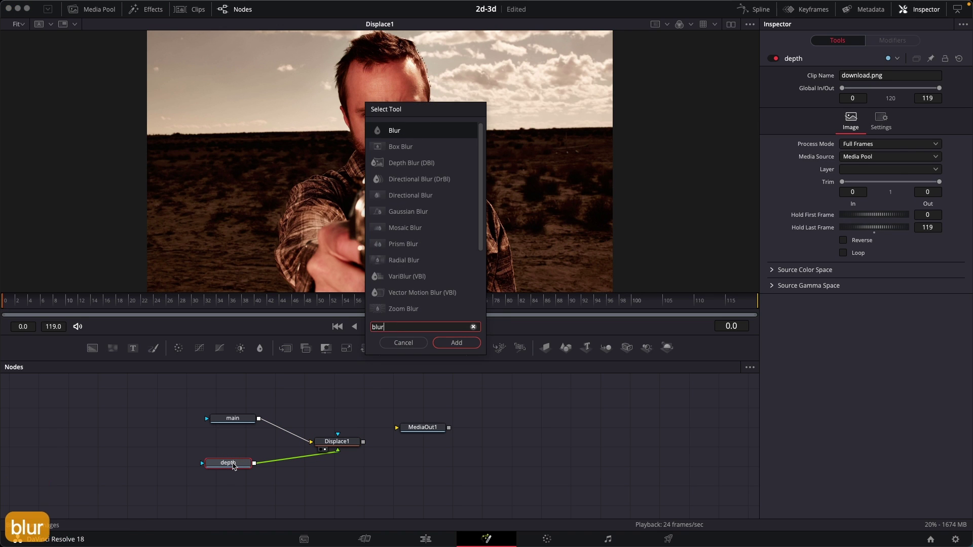
key("Return")
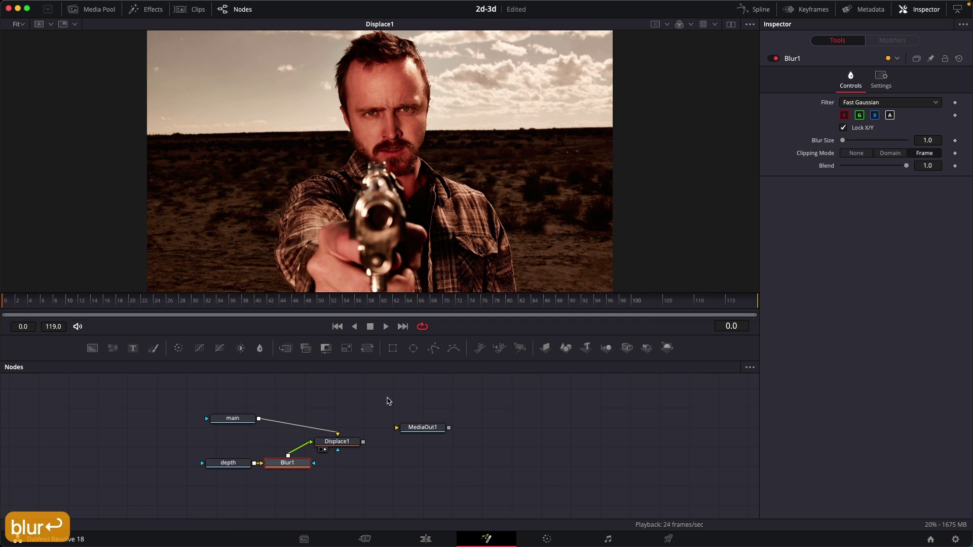
left_click_drag(228, 463, 386, 142)
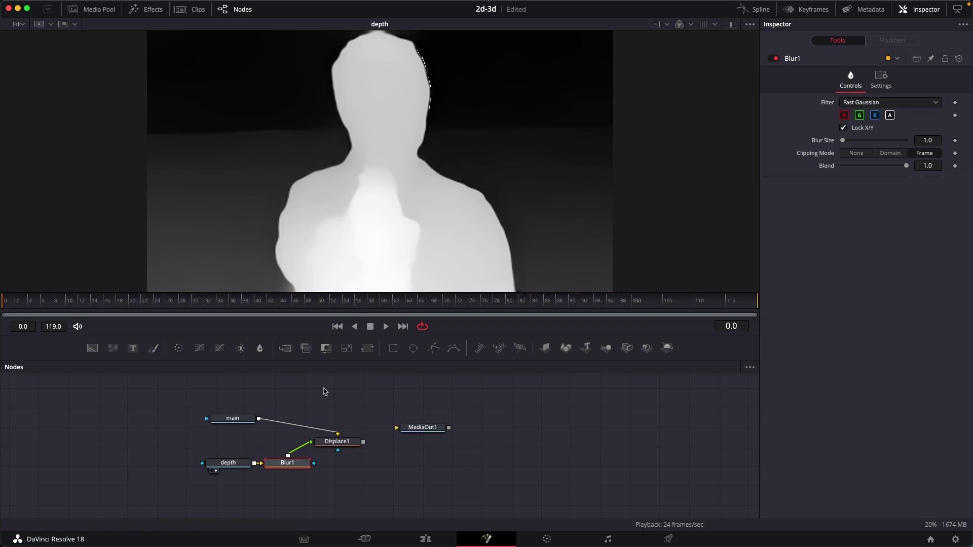
left_click_drag(288, 463, 338, 142)
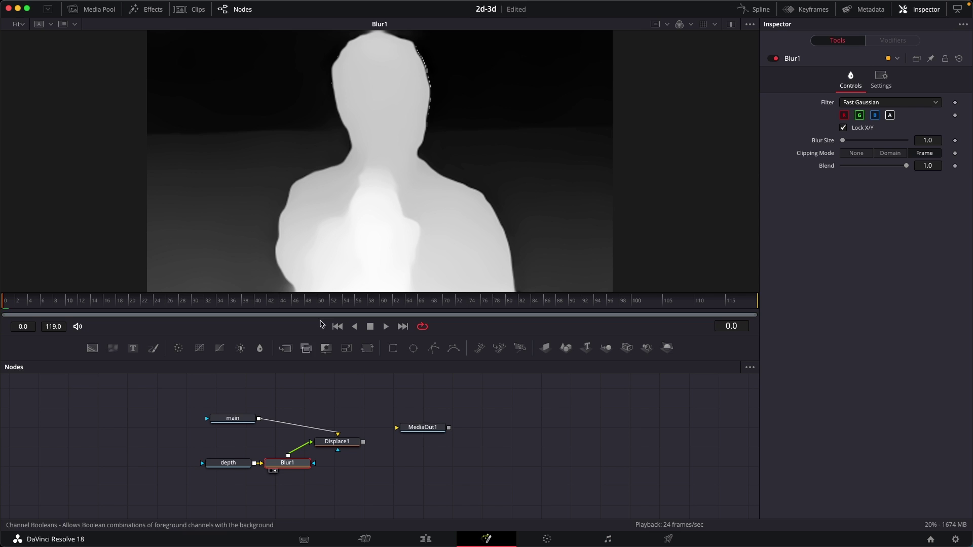
Set Blur Size to 15.7, save the project, and view Displace1 again.
left_click_drag(844, 144, 852, 144)
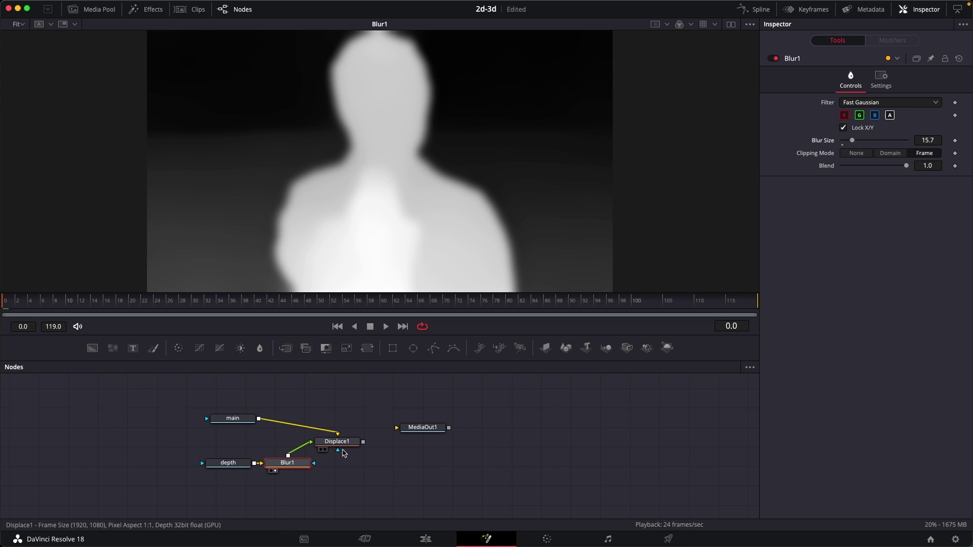
key("super+s")
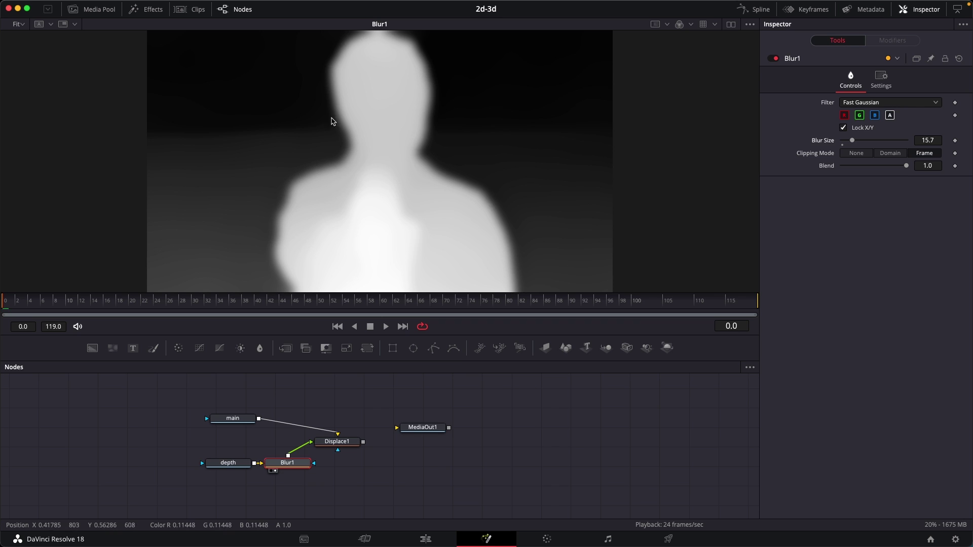
left_click_drag(338, 442, 396, 113)
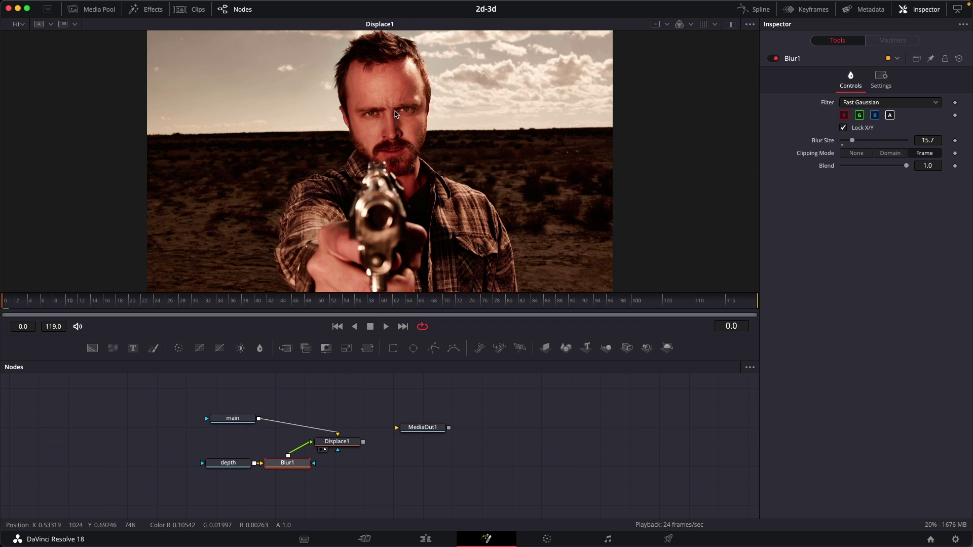
Experiment with moving the Displace1 centre onto the face and changing Offset.
left_click(345, 441)
left_click_drag(290, 107, 387, 153)
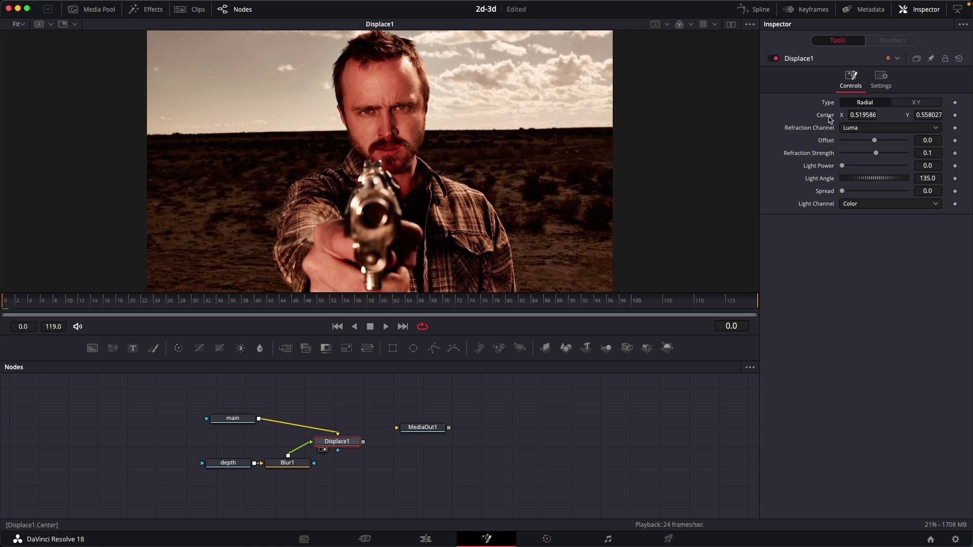
mouse_move(389, 147)
left_mouse_down()
mouse_move(410, 156)
mouse_move(454, 113)
mouse_move(336, 105)
mouse_move(336, 162)
mouse_move(380, 161)
left_mouse_up()
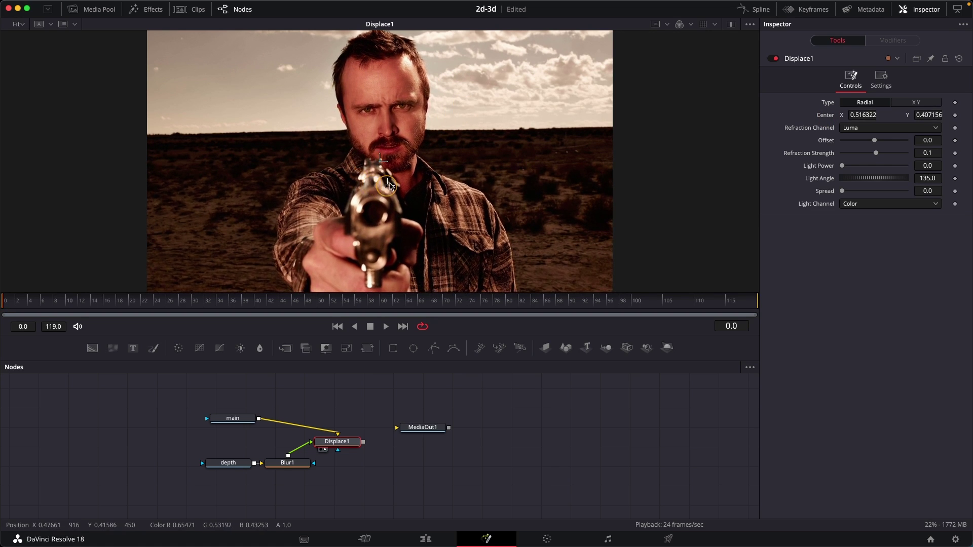
mouse_move(875, 144)
left_mouse_down()
mouse_move(854, 145)
mouse_move(880, 142)
left_mouse_up()
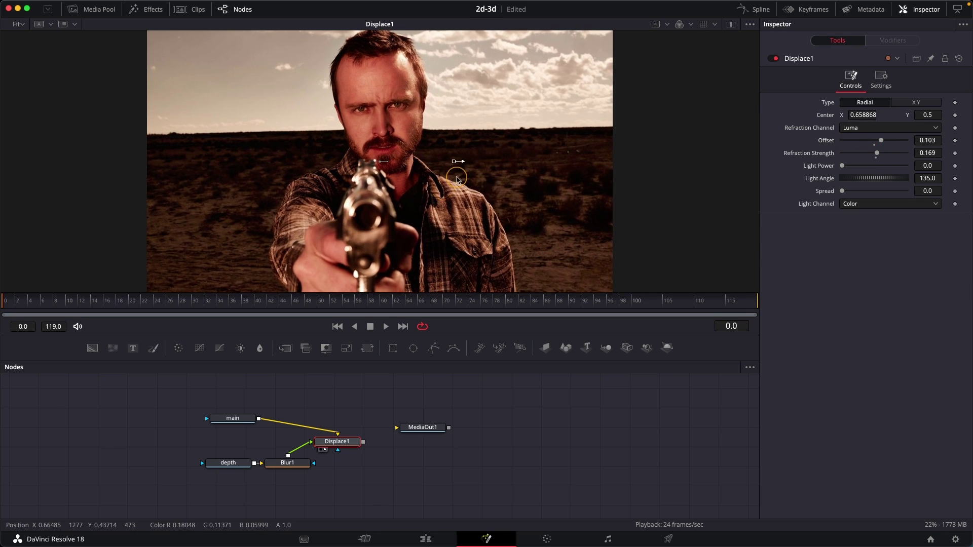
Reset Refraction Strength to 0.1, Offset to 0, and the centre to 0.5, 0.5.
double_click(826, 154)
double_click(834, 144)
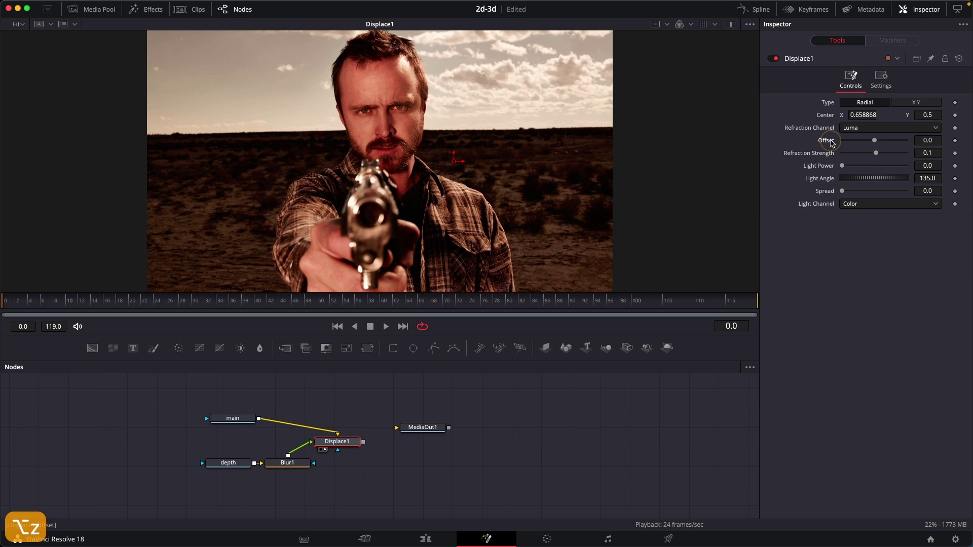
double_click(824, 118)
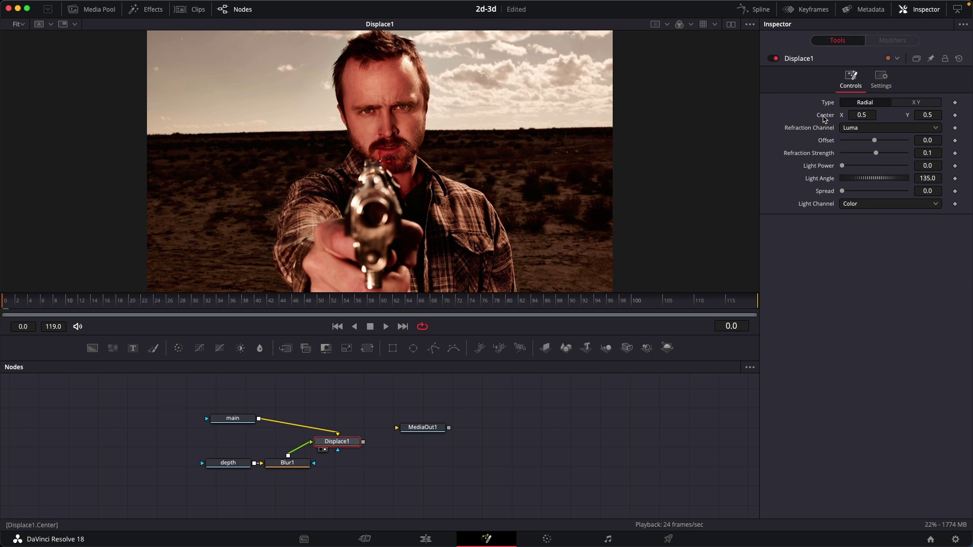
Attach a Perturb modifier to Displace1's Center through Modify With.
right_click(827, 120)
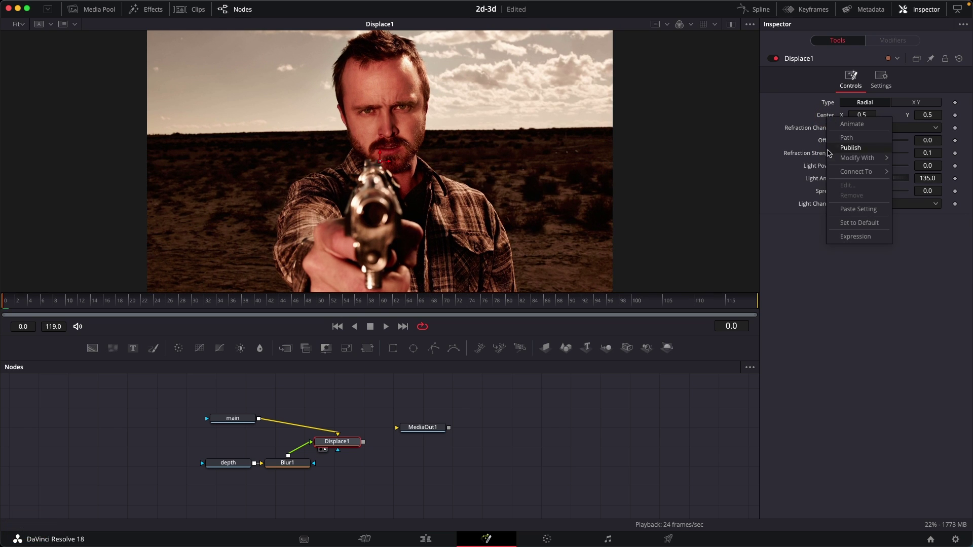
mouse_move(839, 160)
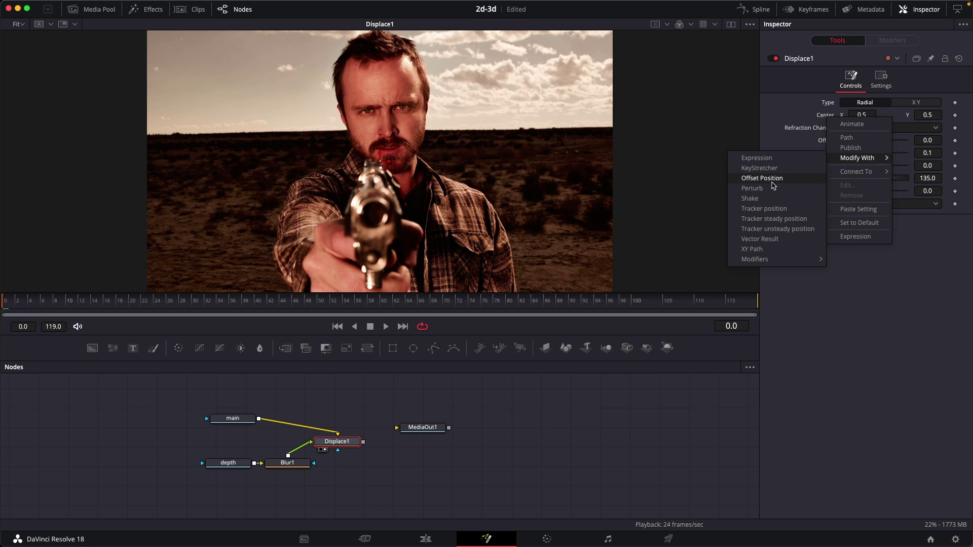
left_click(752, 188)
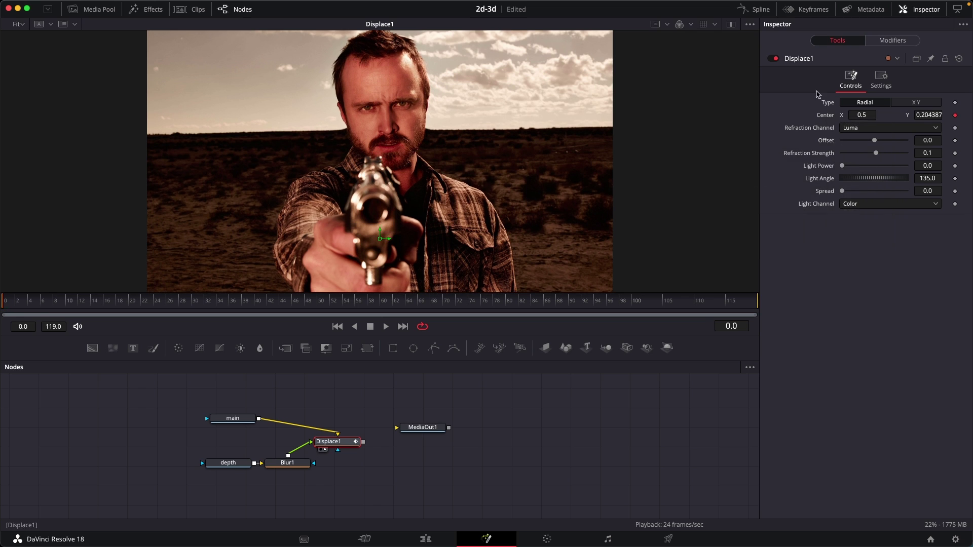
left_click(882, 41)
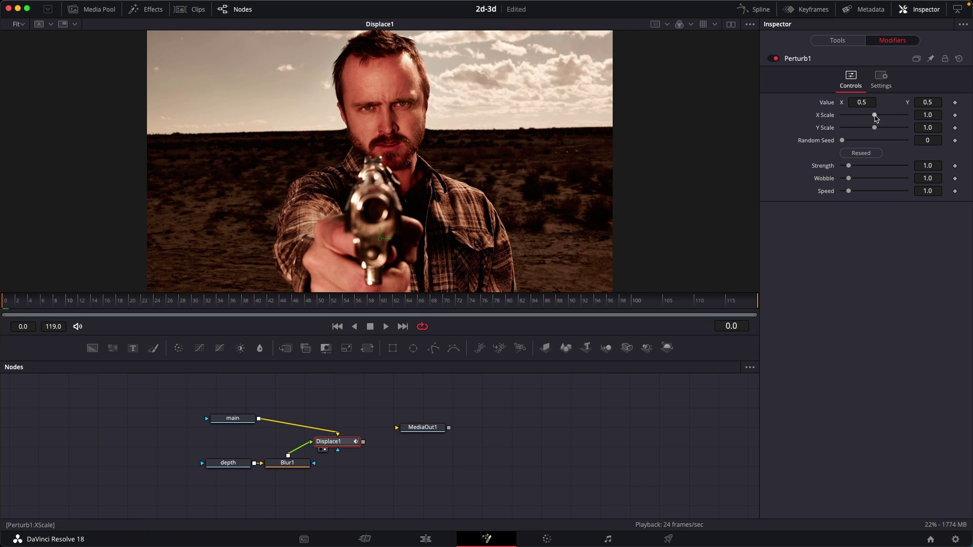
Set Perturb X Scale to 0.0 and Y Scale to 0.39, leaving Strength at 1.0, while previewing playback.
left_click_drag(874, 118, 768, 125)
key("space")
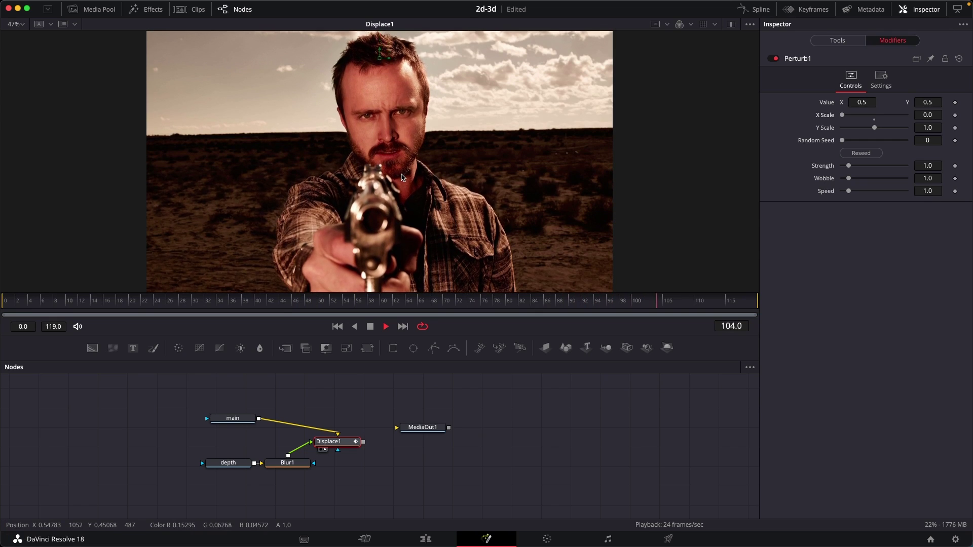
scroll(402, 176, "down", 2)
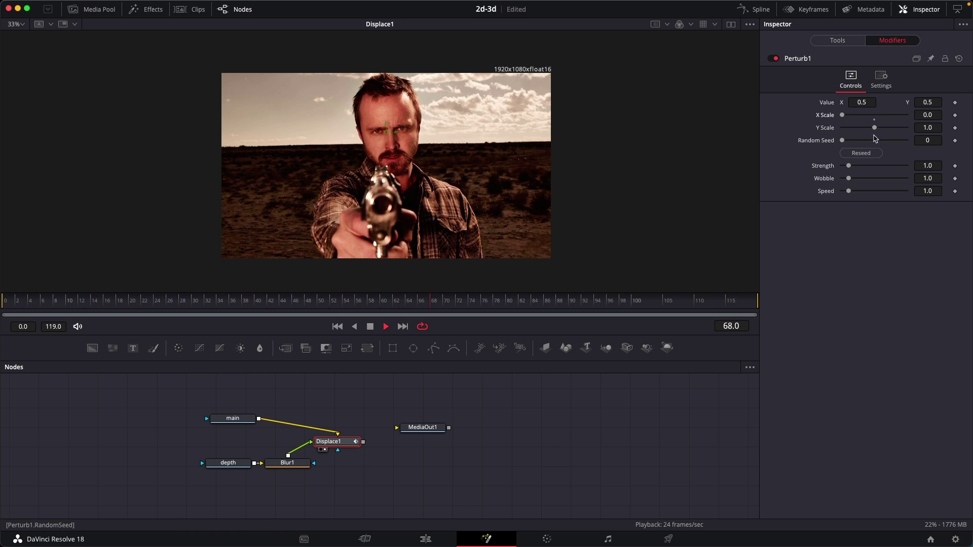
left_click_drag(876, 132, 856, 137)
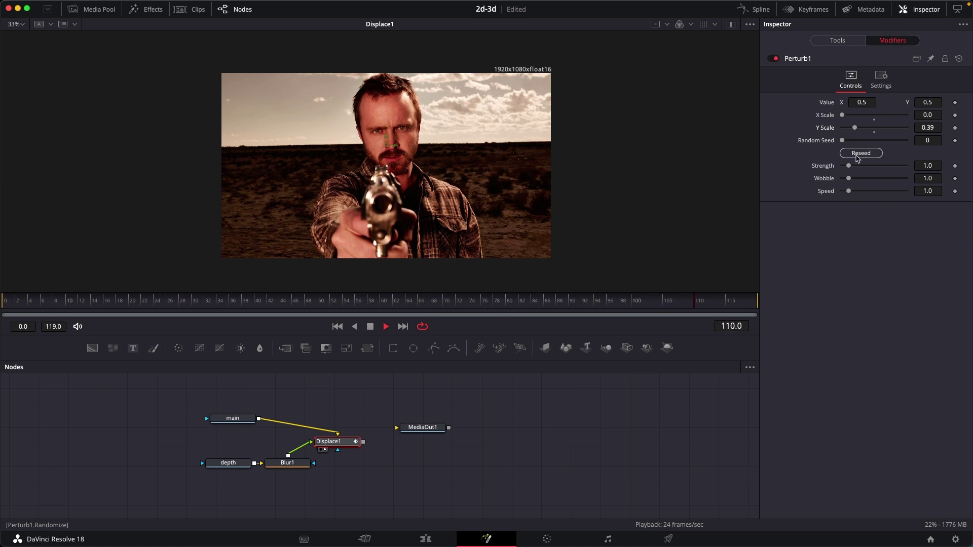
left_click_drag(848, 165, 867, 161)
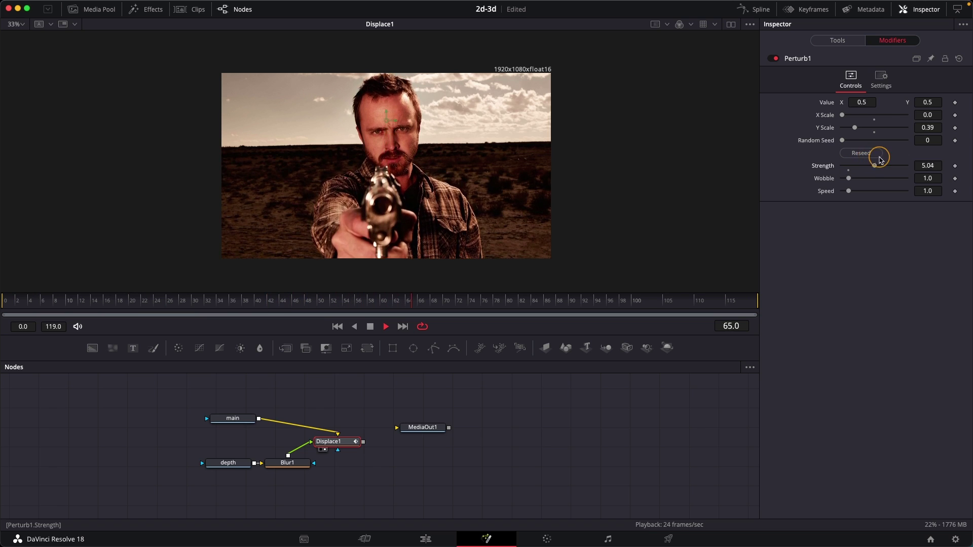
left_click(848, 170)
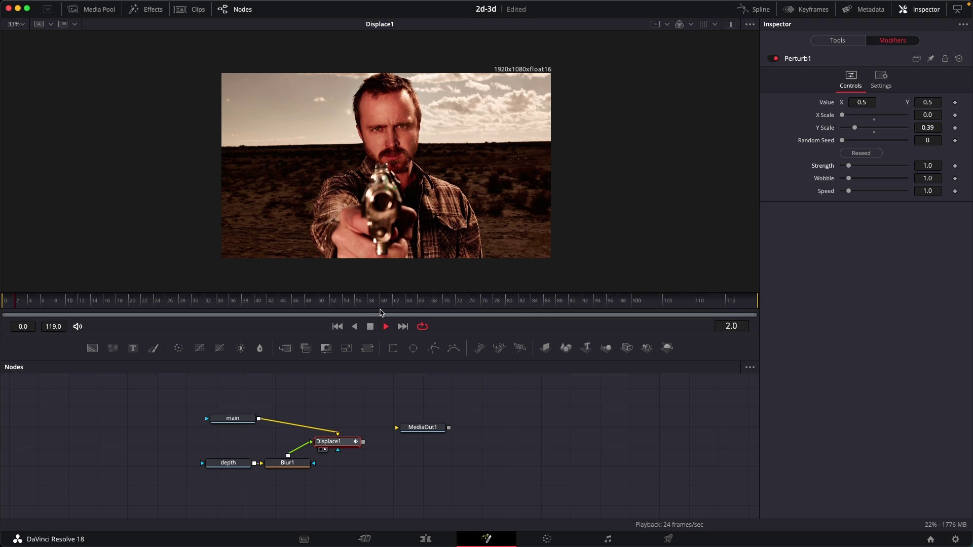
key("space")
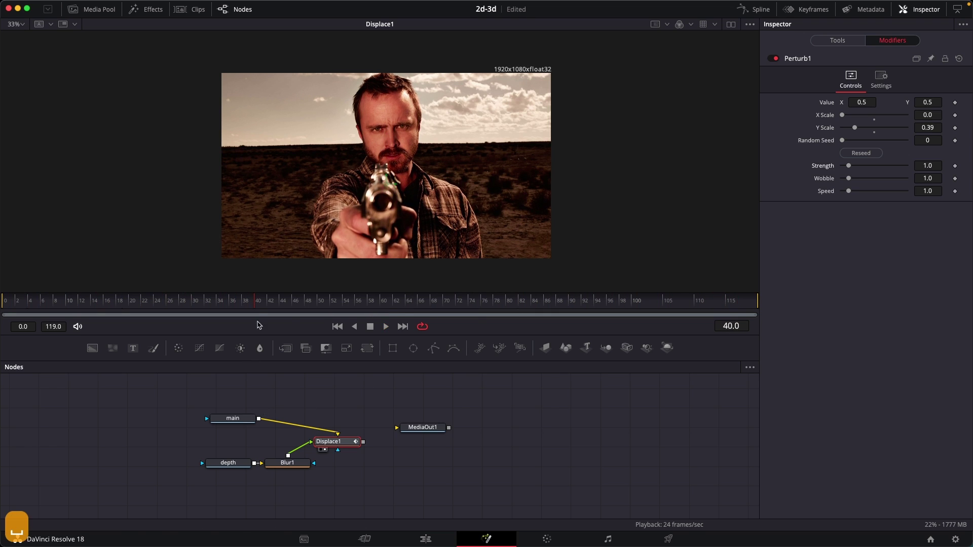
Replace the main MediaIn with the cave photo from the Media Pool.
left_click(91, 9)
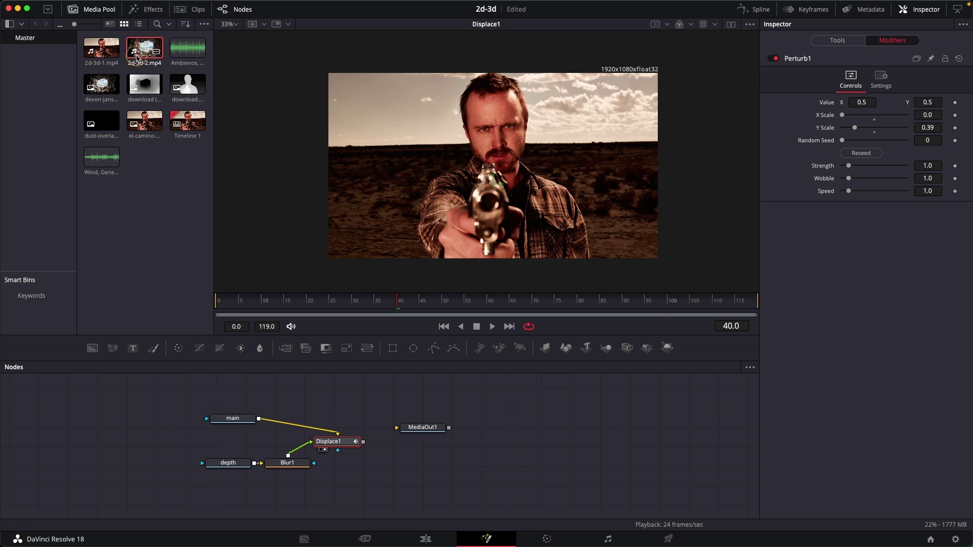
left_click_drag(137, 58, 236, 423)
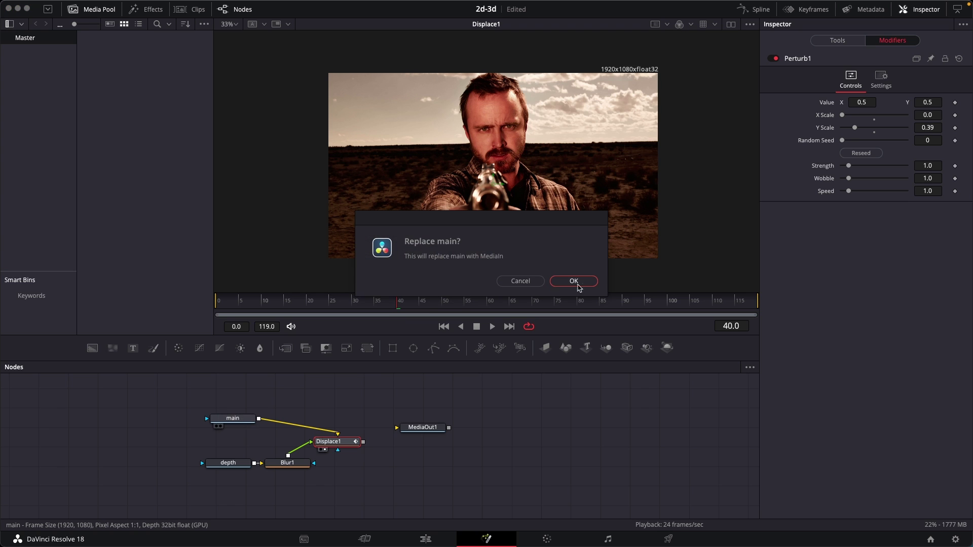
left_click(573, 281)
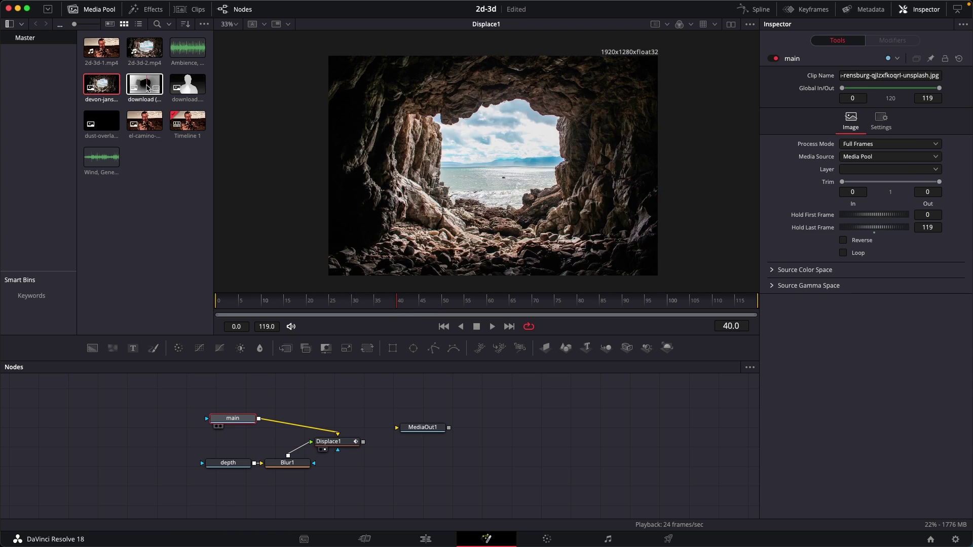
Replace the depth input with the depth map download (1).png.
left_click(146, 87)
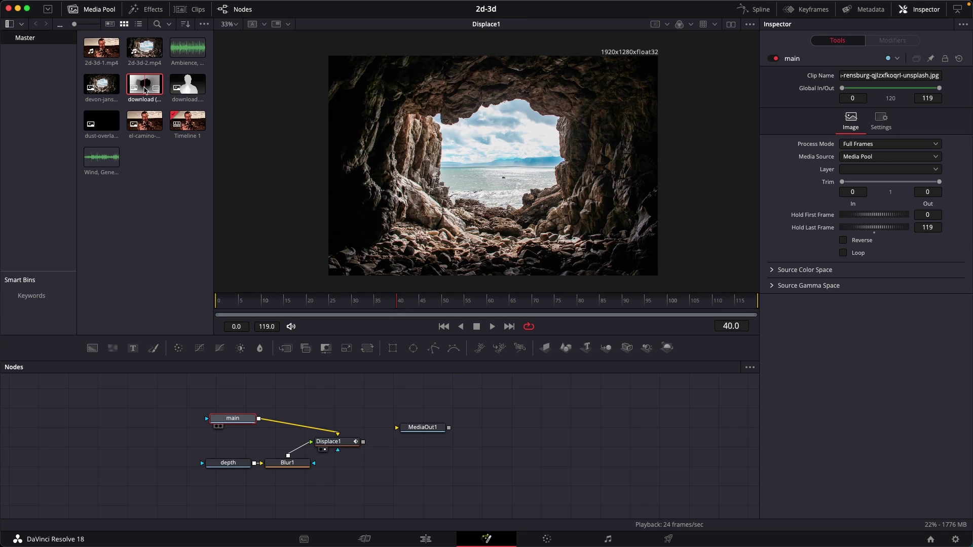
left_click_drag(146, 88, 237, 459)
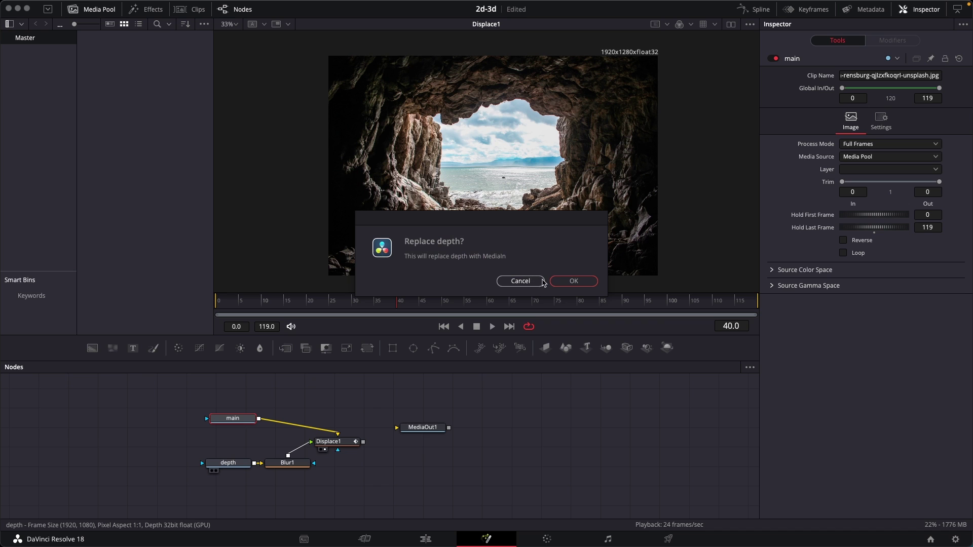
left_click(573, 282)
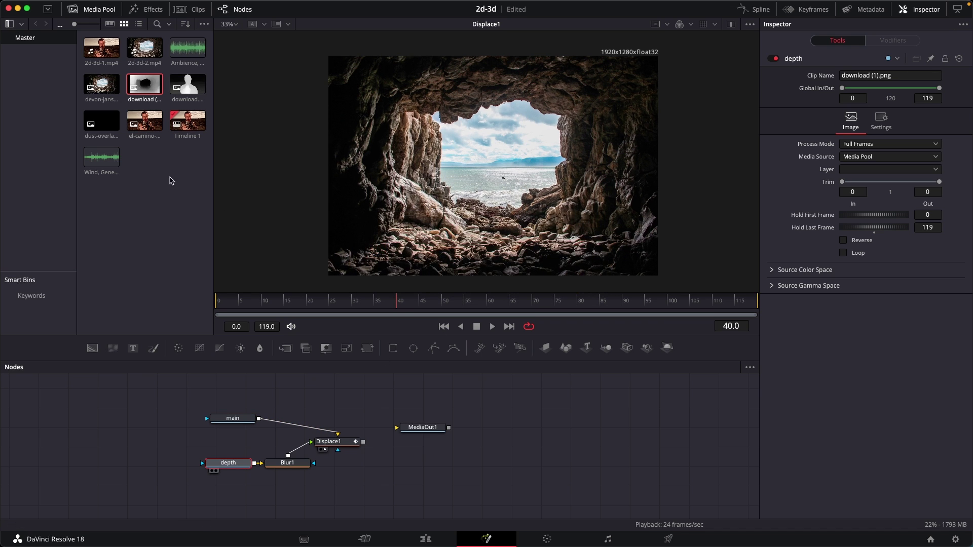
Play the cave parallax from the first frame to preview it.
left_click(91, 10)
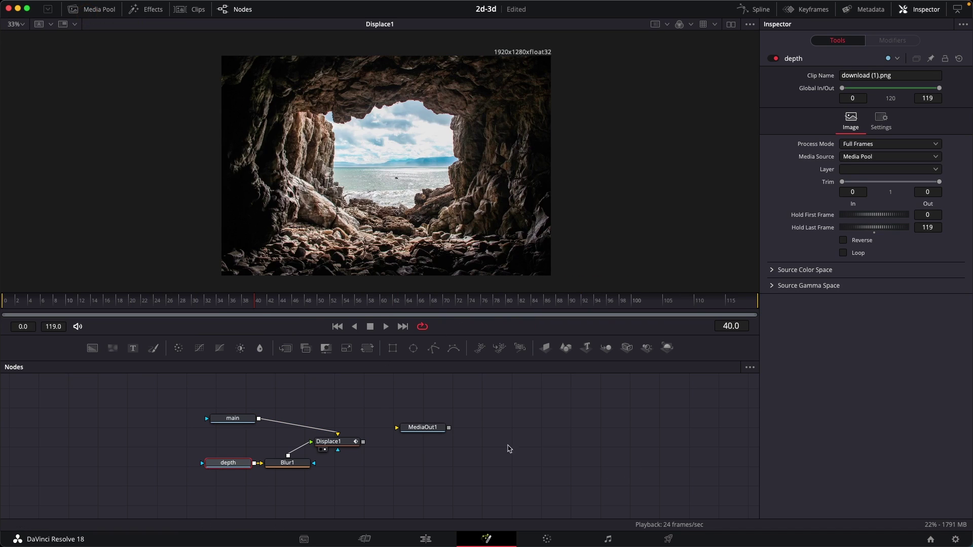
left_click(337, 326)
key("space")
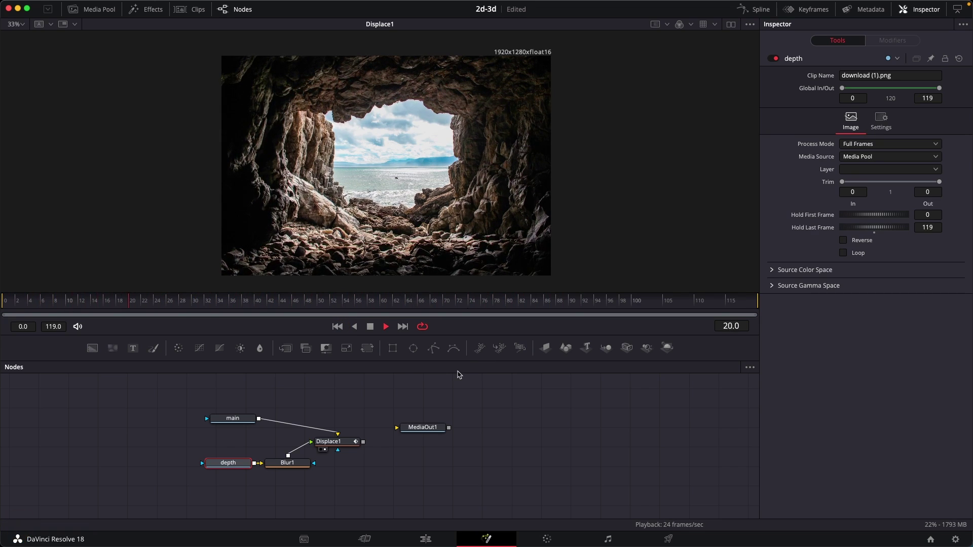
key("space")
Move MediaOut1 right and bring up the tool picker with Displace1 selected.
left_click_drag(432, 423, 499, 431)
left_click(350, 443)
key("shift+space")
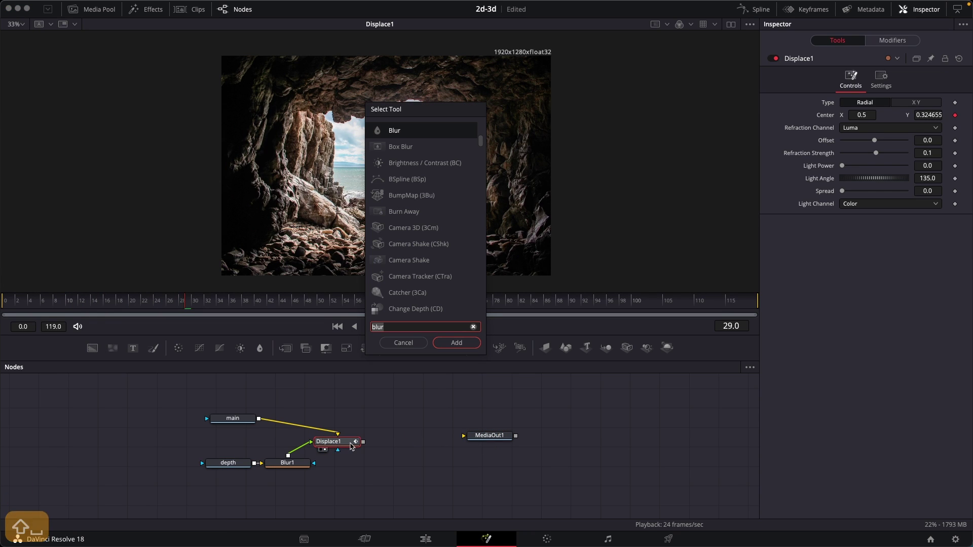
Add a Transform node (xf) after Displace1 and view its result.
key("BackSpace")
key("BackSpace")
key("BackSpace")
key("BackSpace")
type("xf")
key("Return")
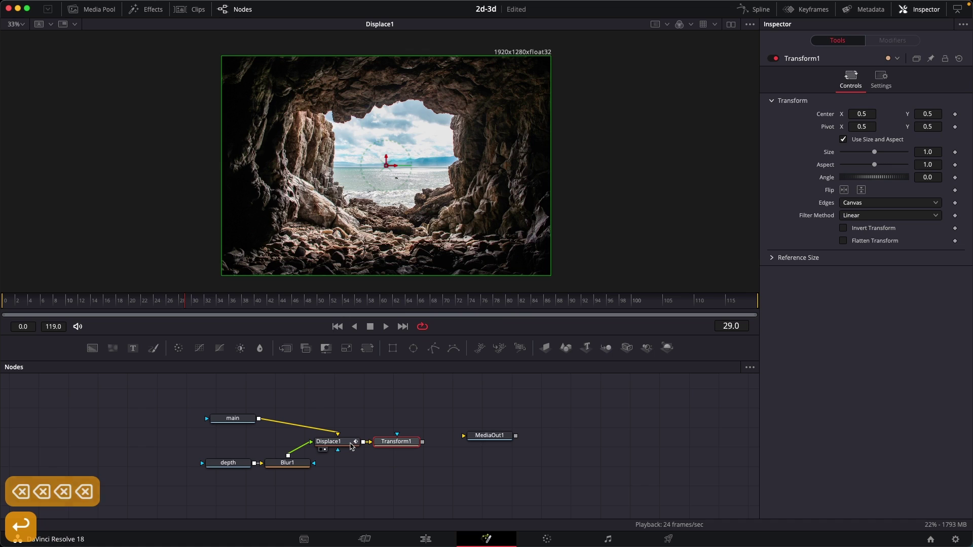
left_click_drag(395, 444, 392, 280)
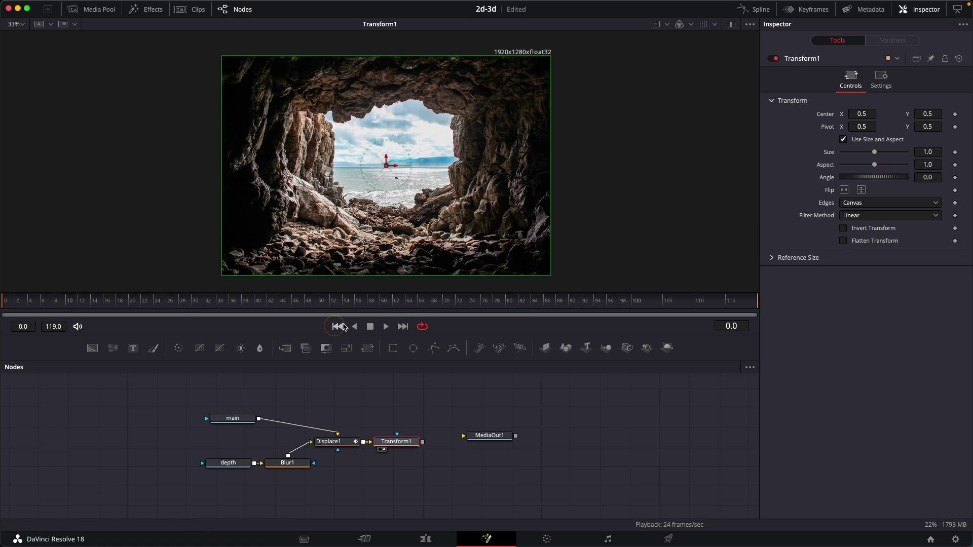
Keyframe Transform1's Size from 1.0 at frame 0 to about 1.018 at frame 119, then play.
left_click(955, 152)
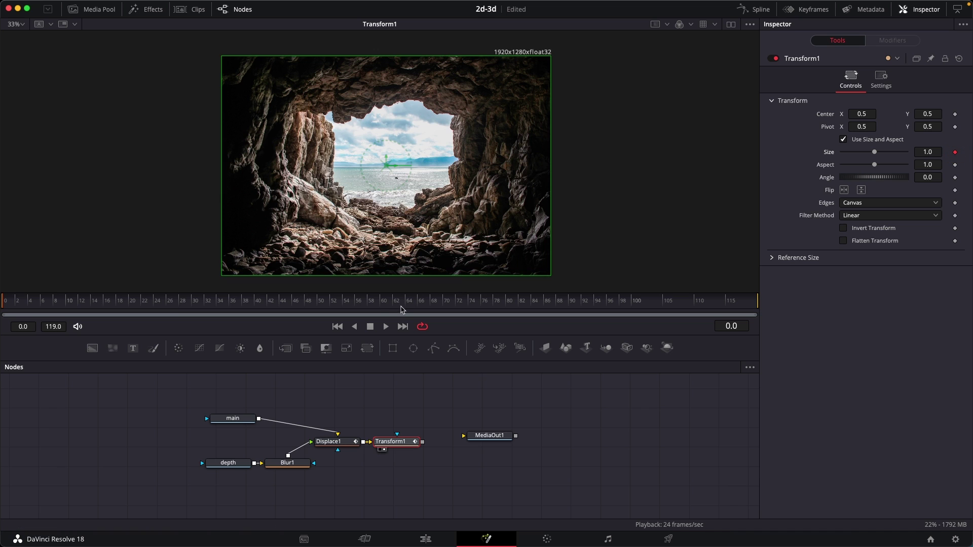
left_click(402, 327)
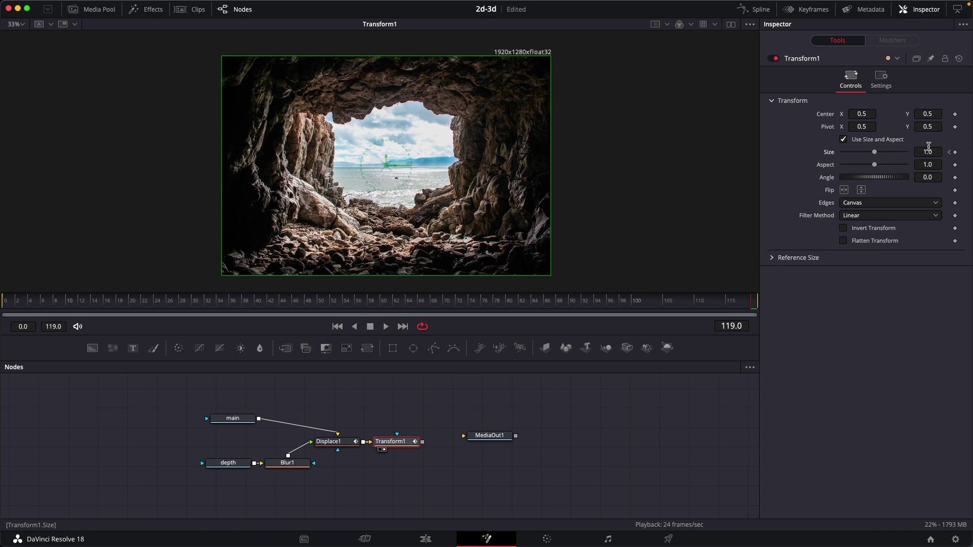
left_click_drag(928, 151, 934, 151)
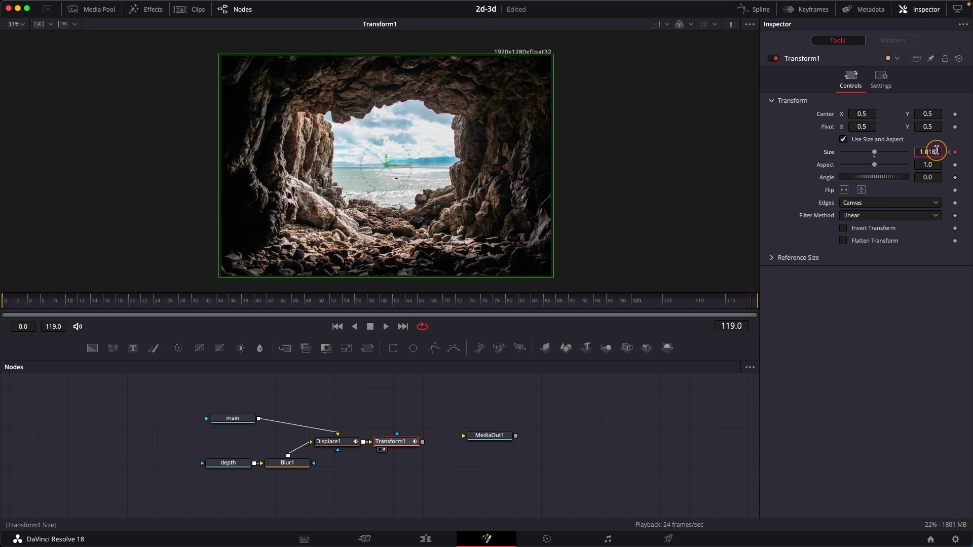
key("space")
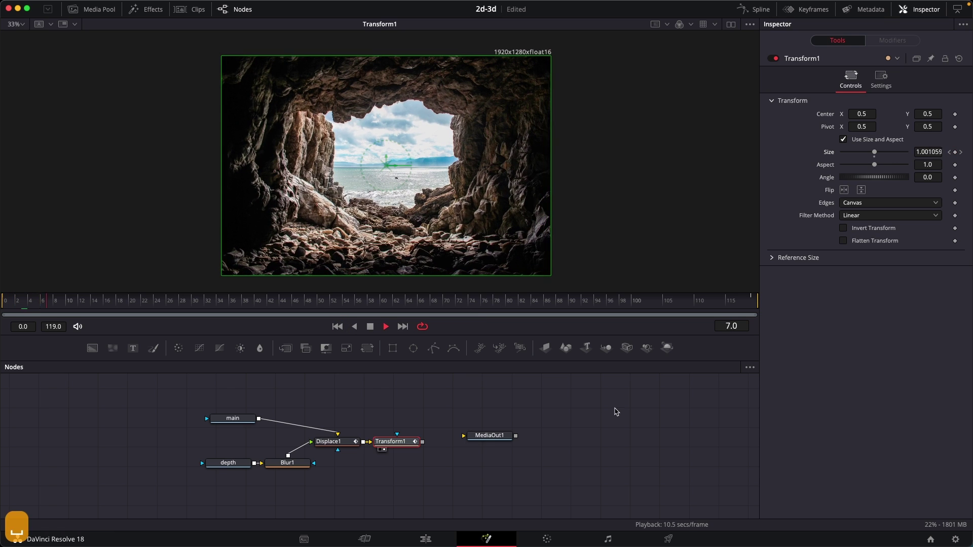